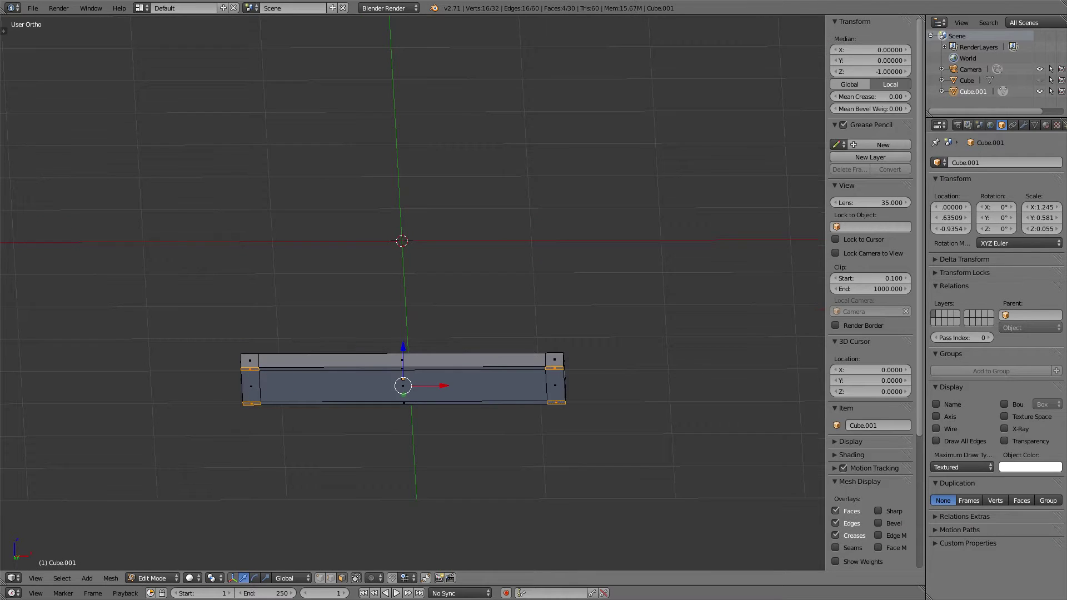
# Step: Orbit to an elevated view and select the whole shelf mesh
pyautogui.moveTo(412, 250); pyautogui.dragTo(389, 311, button='middle')
pyautogui.press('a')
pyautogui.press('a')
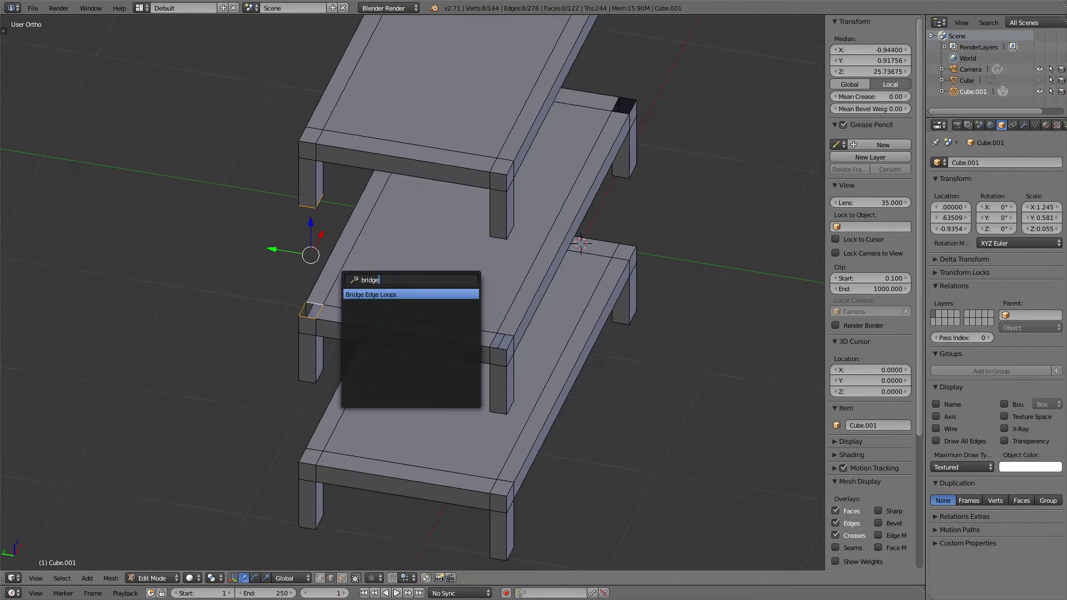
# Step: Bridge the leg loops into continuous posts, merge the vertices, and add a loop cut on the left post
pyautogui.press('Return')
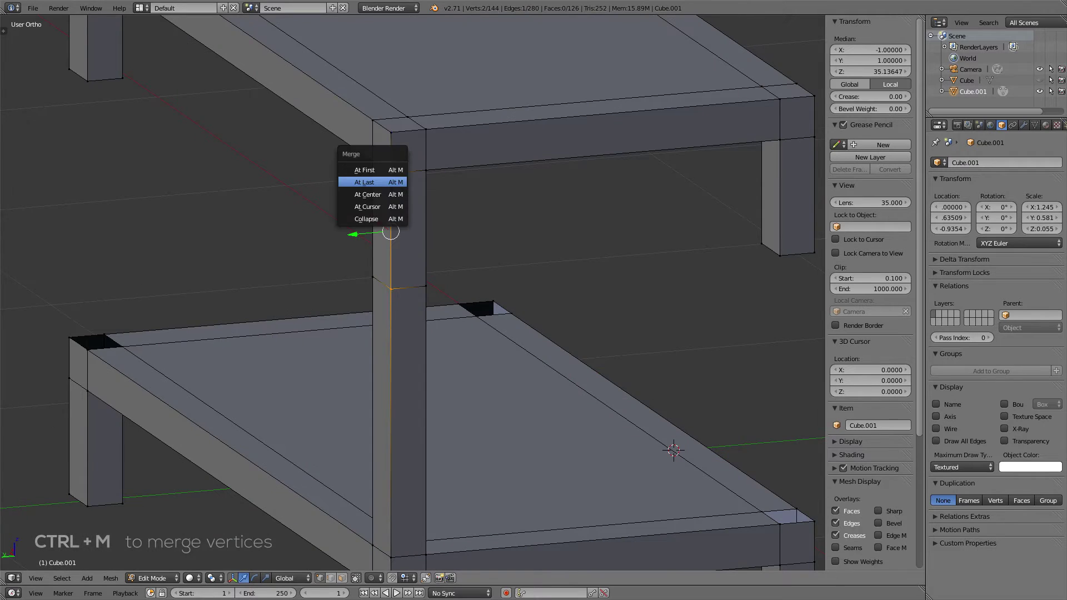
pyautogui.press('Return')
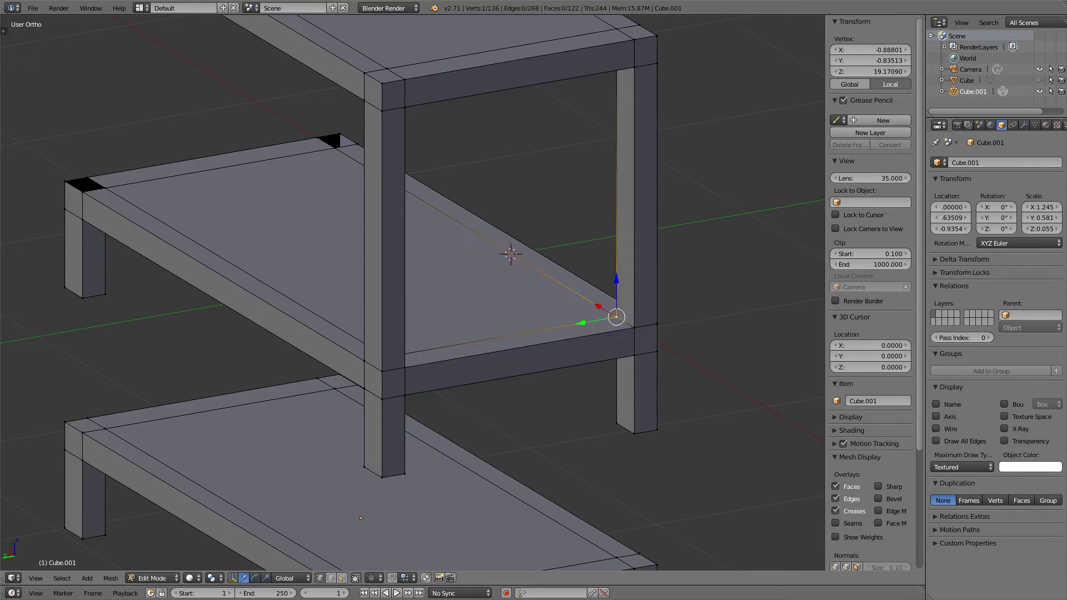
pyautogui.scroll(-2, 413, 293)
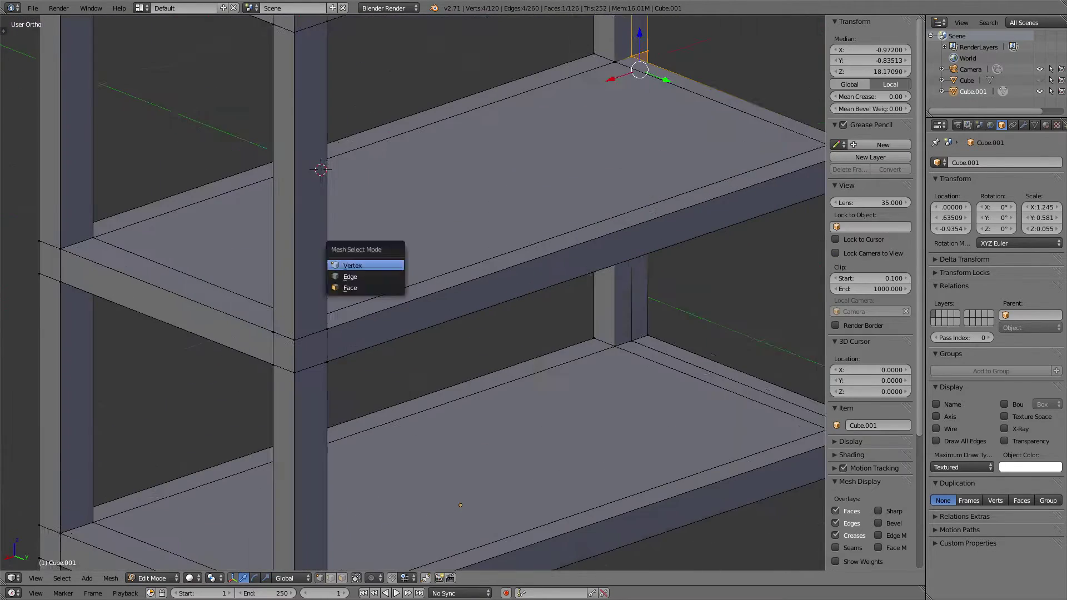
pyautogui.press('Return')
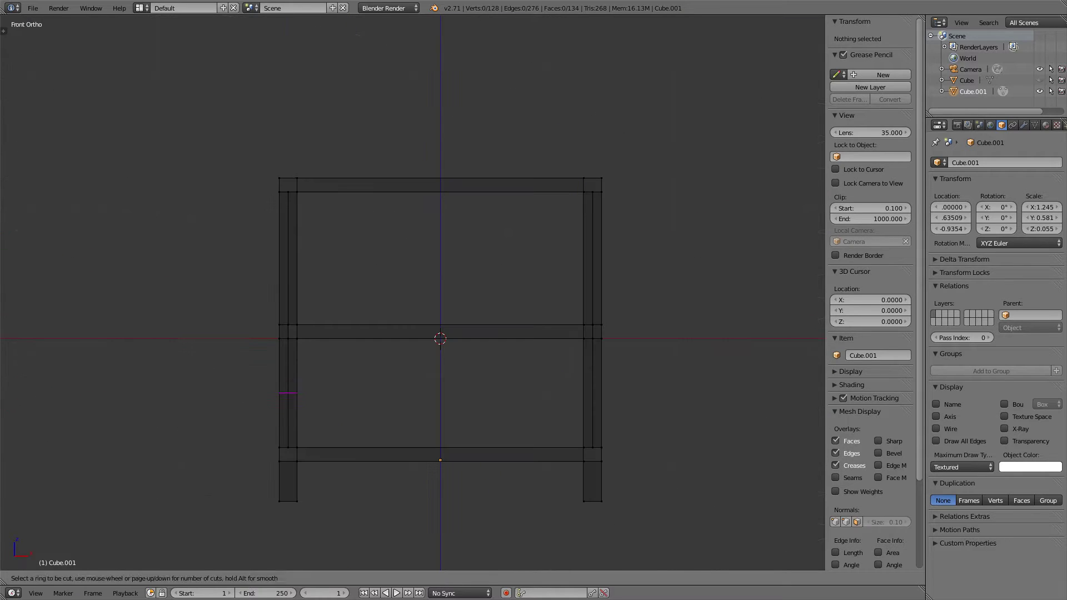
# Step: Loop-cut the left post, scale the new loops along Z, and move an edge loop vertically
pyautogui.click(288, 393)
pyautogui.rightClick(288, 393)
pyautogui.press('s')
pyautogui.press('z')
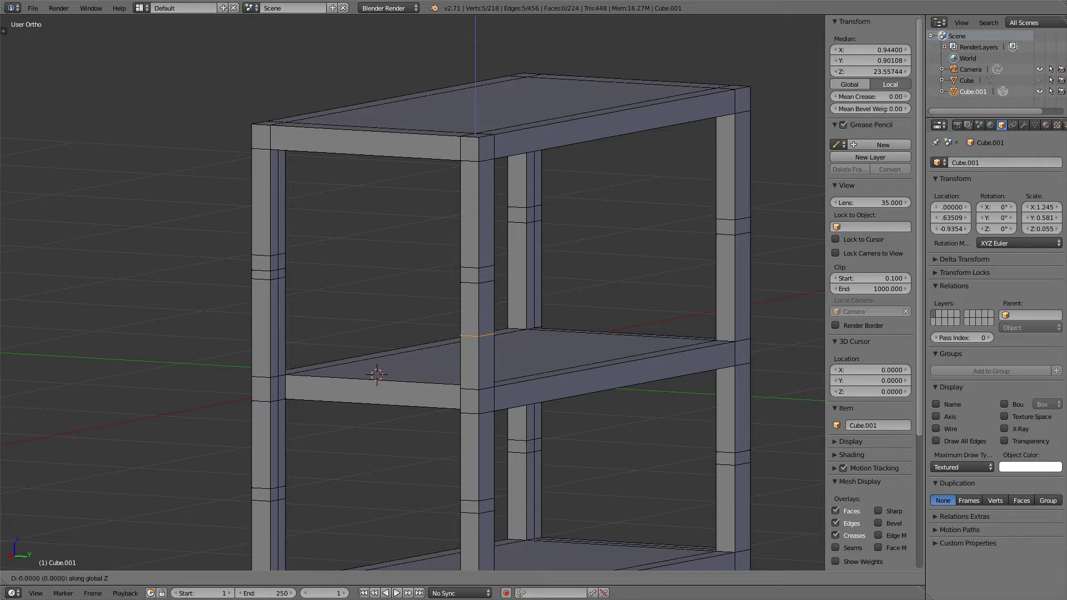
pyautogui.moveTo(411, 300)
pyautogui.keyDown('shift'); pyautogui.mouseDown(button='middle')
pyautogui.moveTo(548, 118)
pyautogui.moveTo(522, 150)
pyautogui.mouseUp(button='middle'); pyautogui.keyUp('shift')
pyautogui.click(406, 176)
pyautogui.moveTo(406, 177)
pyautogui.mouseDown(button='middle')
pyautogui.moveTo(389, 189)
pyautogui.moveTo(501, 222)
pyautogui.mouseUp(button='middle')
pyautogui.scroll(3, 500, 222)
pyautogui.press('g')
pyautogui.press('z')
pyautogui.press('Return')
pyautogui.press('KP_1')
pyautogui.press('KP_3')
# Step: Bridge two post faces into a diagonal brace
pyautogui.hotkey('ctrl', 'Tab')
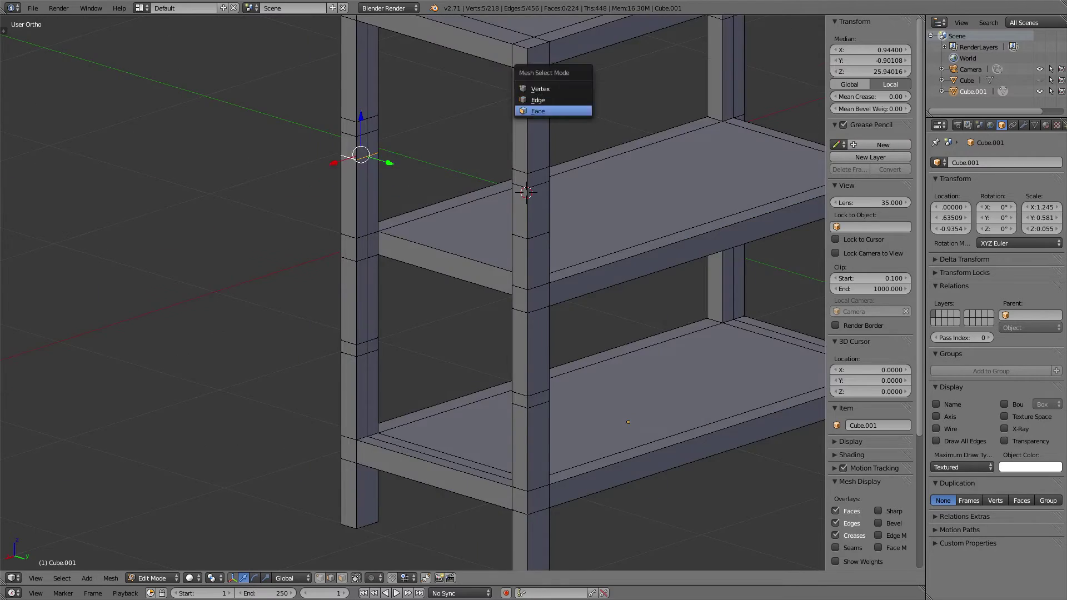
pyautogui.click(556, 106)
pyautogui.moveTo(555, 106); pyautogui.dragTo(366, 150, button='middle')
pyautogui.press('w')
pyautogui.moveTo(501, 278); pyautogui.dragTo(389, 222, button='middle')
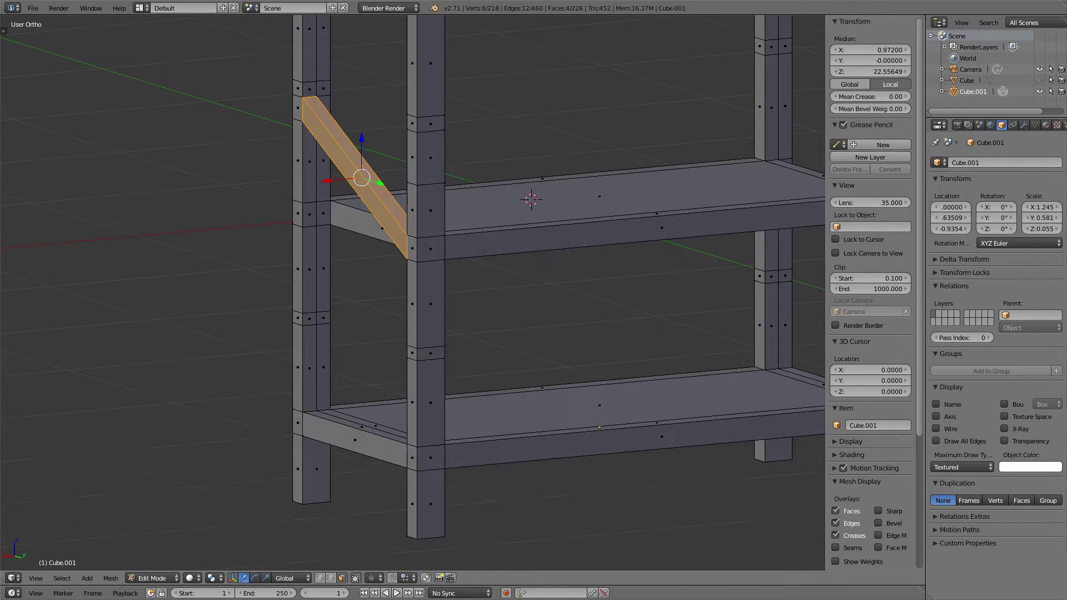
# Step: Bridge another pair of post faces into a horizontal bar
pyautogui.rightClick(390, 218)
pyautogui.moveTo(500, 278); pyautogui.dragTo(700, 250, button='middle')
pyautogui.hotkey('ctrl', 'Tab')
pyautogui.click(717, 267)
pyautogui.press('KP_3')
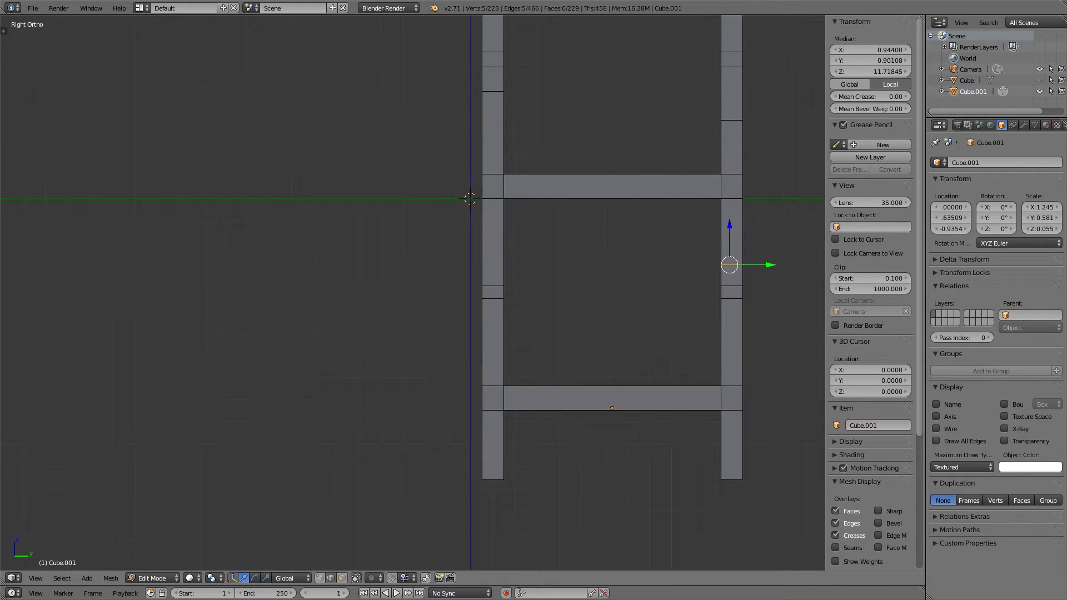
pyautogui.moveTo(411, 278); pyautogui.dragTo(334, 250, button='middle')
pyautogui.moveTo(411, 278)
pyautogui.mouseDown(button='middle')
pyautogui.moveTo(472, 266)
pyautogui.moveTo(389, 250)
pyautogui.mouseUp(button='middle')
pyautogui.press('w')
# Step: Box-select the middle shelf from the front view and duplicate it
pyautogui.press('Tab')
pyautogui.scroll(-3, 500, 278)
pyautogui.moveTo(500, 278); pyautogui.dragTo(584, 261, button='middle')
pyautogui.press('KP_1')
pyautogui.press('Tab')
pyautogui.press('b')
pyautogui.moveTo(94, 245); pyautogui.dragTo(550, 315)
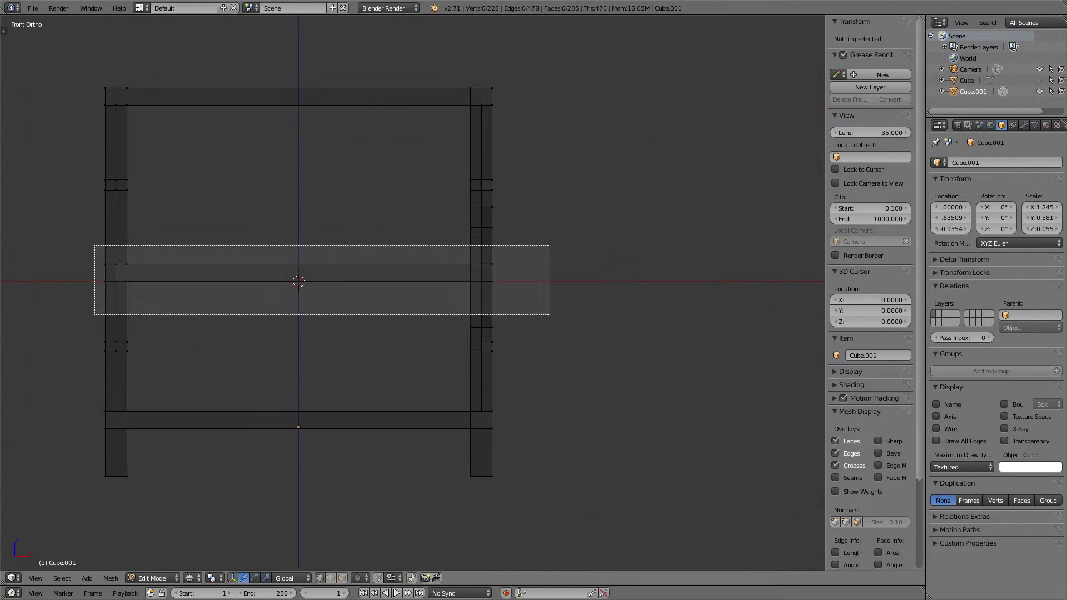
pyautogui.hotkey('shift', 'd')
# Step: Place the duplicated shelf at the bottom as the third tier
pyautogui.click(457, 432)
pyautogui.press('Tab')
pyautogui.moveTo(457, 432); pyautogui.dragTo(500, 389, button='middle')
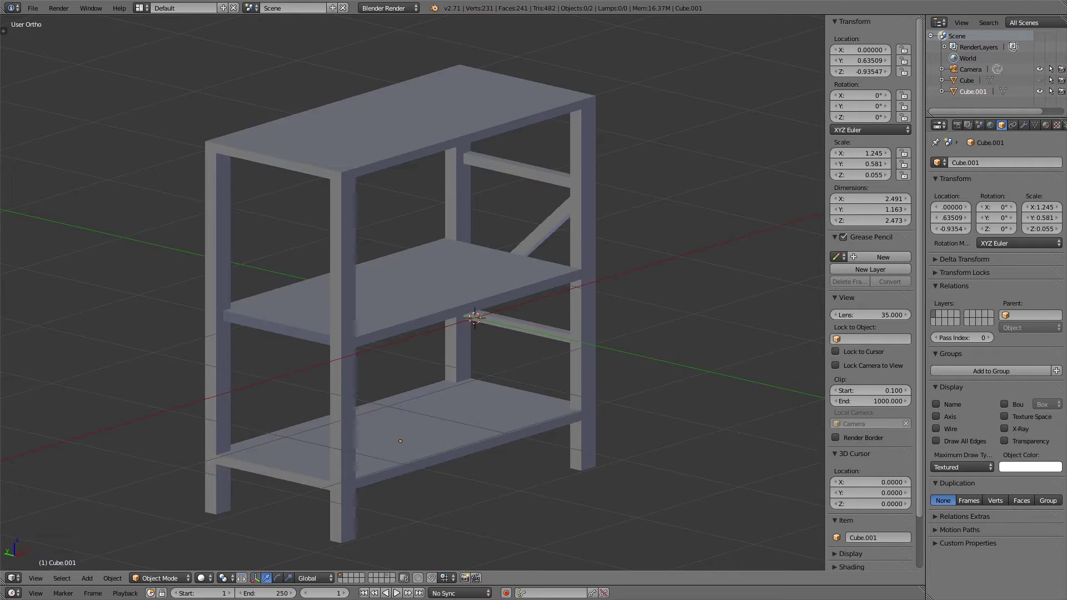
pyautogui.press('KP_1')
pyautogui.press('Tab')
# Step: Delete the left half of the shelf and add a Mirror modifier
pyautogui.press('b')
pyautogui.moveTo(198, 125); pyautogui.dragTo(352, 530)
pyautogui.moveTo(212, 105); pyautogui.dragTo(414, 517)
pyautogui.press('x')
pyautogui.press('Tab')
pyautogui.click(1024, 125)
pyautogui.click(995, 162)
pyautogui.click(803, 298)
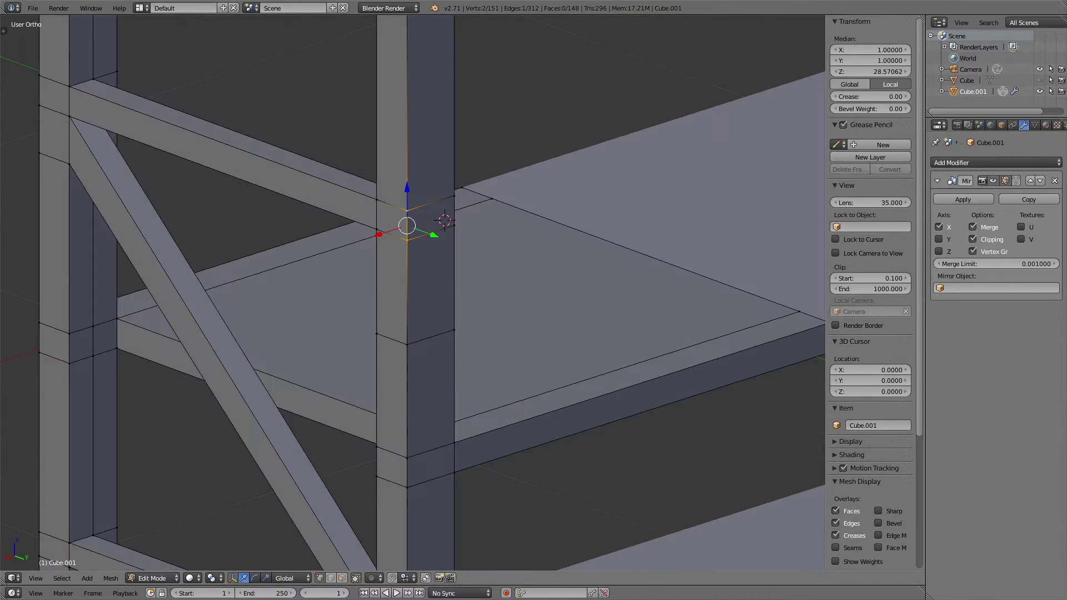
# Step: Merge the mirrored vertices, then move the whole mesh down along Z
pyautogui.hotkey('ctrl', 'm')
pyautogui.click(392, 217)
pyautogui.hotkey('ctrl', 'm')
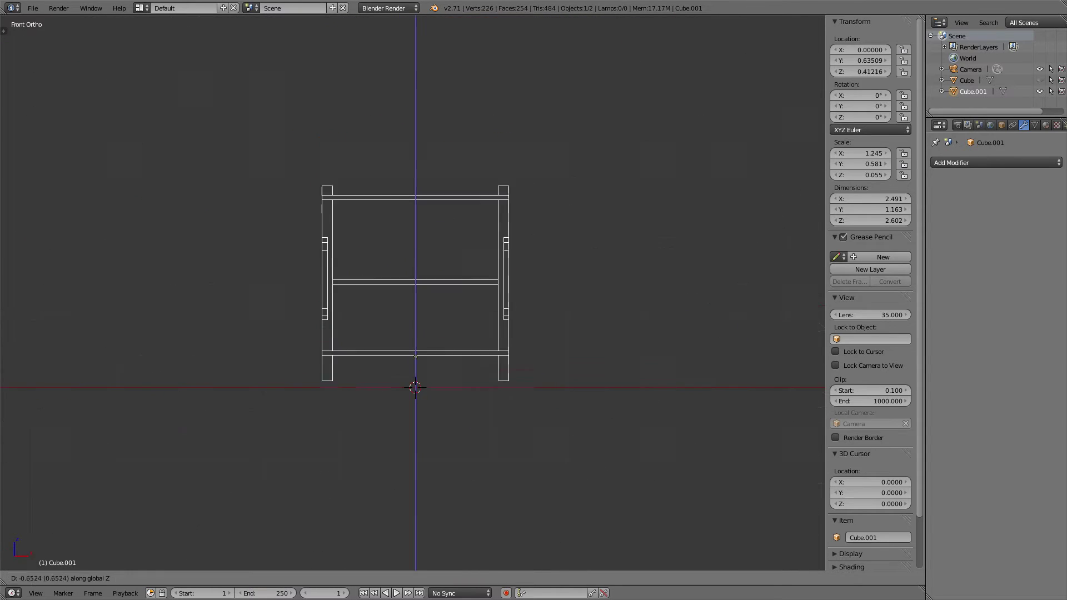
pyautogui.press('Tab')
pyautogui.press('g')
pyautogui.press('z')
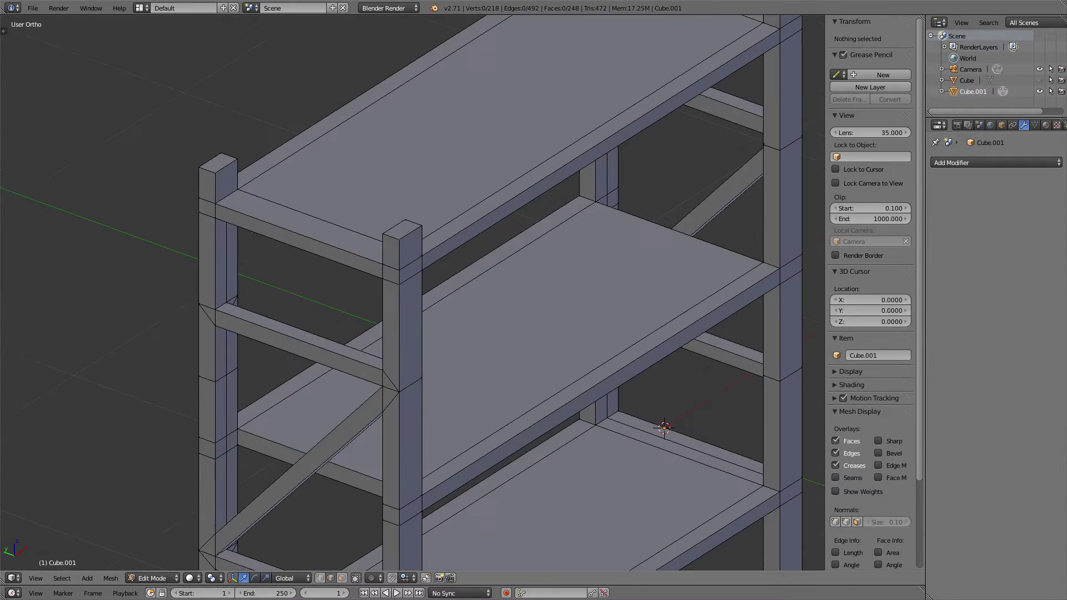
# Step: Select edges along the shelf board and mark them as seams
pyautogui.rightClick(411, 277)
pyautogui.moveTo(411, 278); pyautogui.dragTo(311, 234, button='middle')
pyautogui.scroll(5, 312, 234)
pyautogui.scroll(-5, 411, 278)
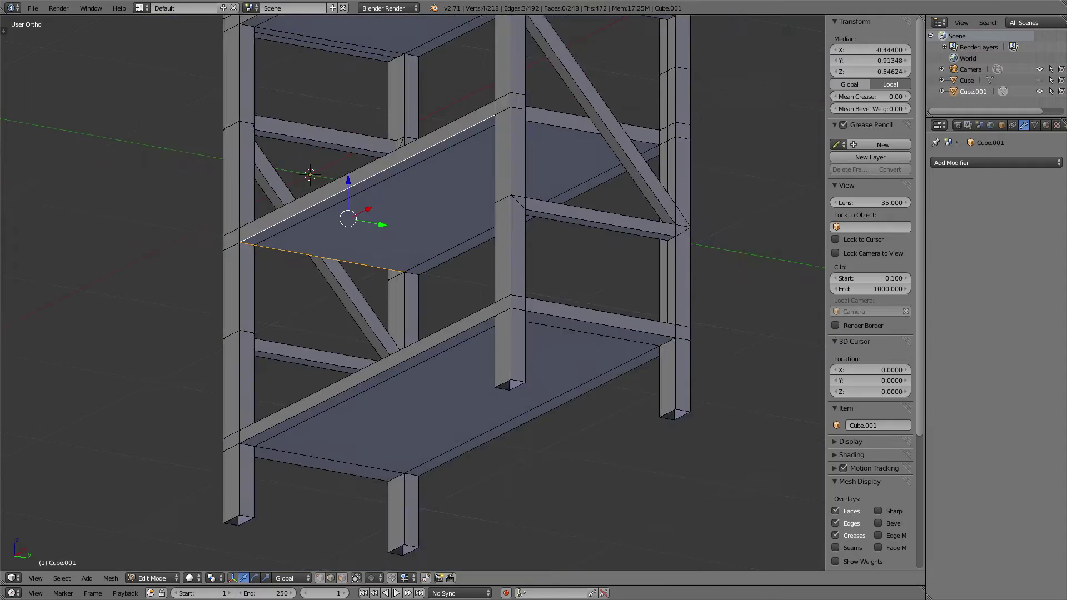
pyautogui.moveTo(411, 278); pyautogui.dragTo(500, 289, button='middle')
pyautogui.scroll(4, 522, 333)
pyautogui.keyDown('shift'); pyautogui.rightClick(617, 356); pyautogui.keyUp('shift')
pyautogui.moveTo(412, 295); pyautogui.dragTo(389, 278, button='middle')
pyautogui.scroll(3, 411, 294)
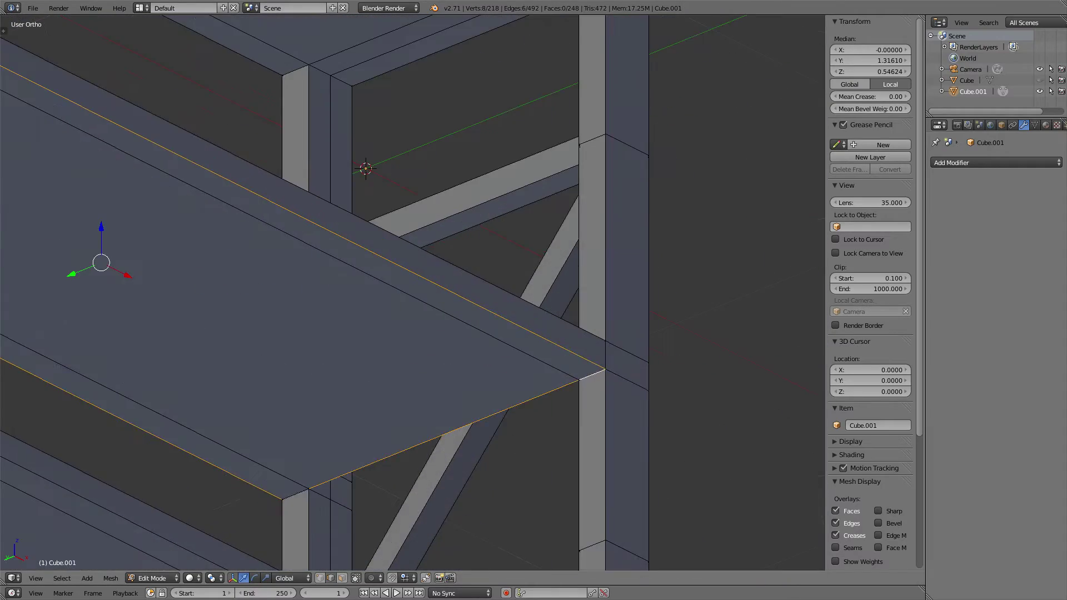
pyautogui.scroll(2, 411, 295)
pyautogui.hotkey('ctrl', 'e')
pyautogui.press('a')
# Step: Mark more shelf edges as seams, then clear the selection and inspect the boards
pyautogui.moveTo(445, 300)
pyautogui.mouseDown(button='middle')
pyautogui.moveTo(355, 278)
pyautogui.moveTo(389, 289)
pyautogui.moveTo(367, 284)
pyautogui.mouseUp(button='middle')
pyautogui.hotkey('ctrl', 'e')
pyautogui.scroll(-3, 412, 295)
pyautogui.press('a')
pyautogui.moveTo(533, 300); pyautogui.dragTo(478, 244, button='middle')
pyautogui.scroll(2, 478, 244)
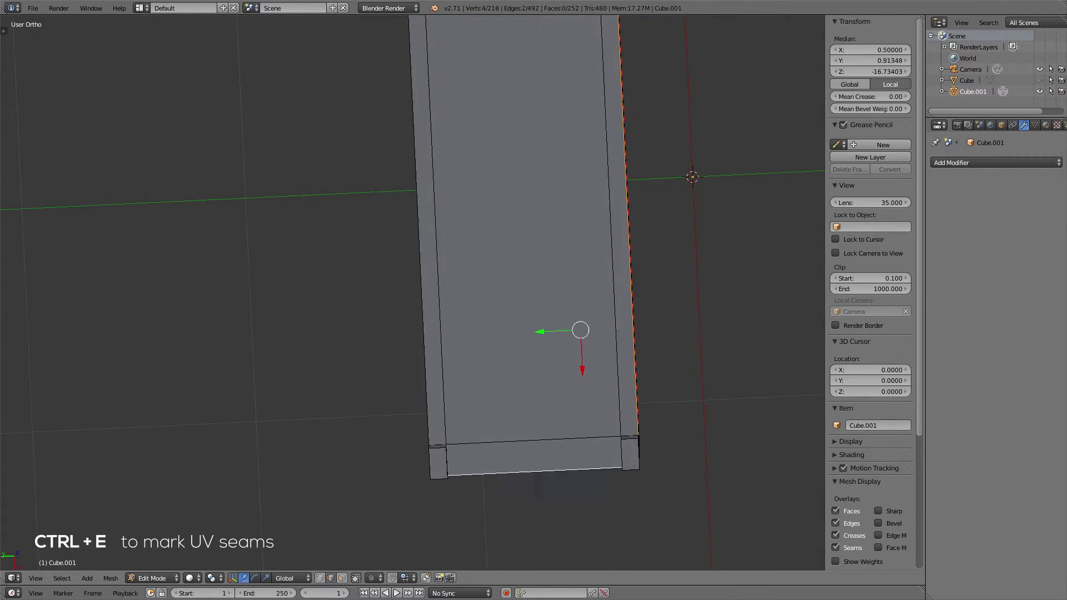
pyautogui.moveTo(533, 300)
pyautogui.mouseDown(button='middle')
pyautogui.moveTo(500, 334)
pyautogui.moveTo(547, 356)
pyautogui.moveTo(547, 445)
pyautogui.moveTo(547, 345)
pyautogui.mouseUp(button='middle')
pyautogui.scroll(-5, 412, 293)
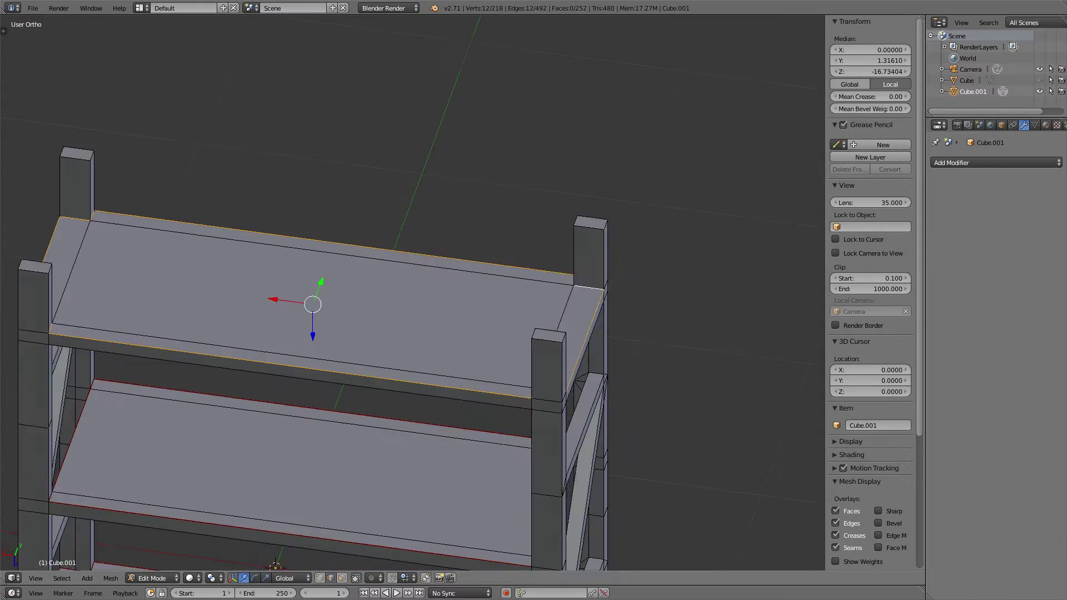
pyautogui.moveTo(411, 292); pyautogui.dragTo(434, 311, button='middle')
pyautogui.press('a')
pyautogui.scroll(4, 450, 189)
# Step: Mark seams on the top post corner edges and a vertical post edge
pyautogui.moveTo(450, 189)
pyautogui.mouseDown(button='middle')
pyautogui.moveTo(389, 289)
pyautogui.moveTo(500, 183)
pyautogui.moveTo(591, 242)
pyautogui.moveTo(222, 223)
pyautogui.moveTo(556, 222)
pyautogui.mouseUp(button='middle')
pyautogui.click(511, 172)
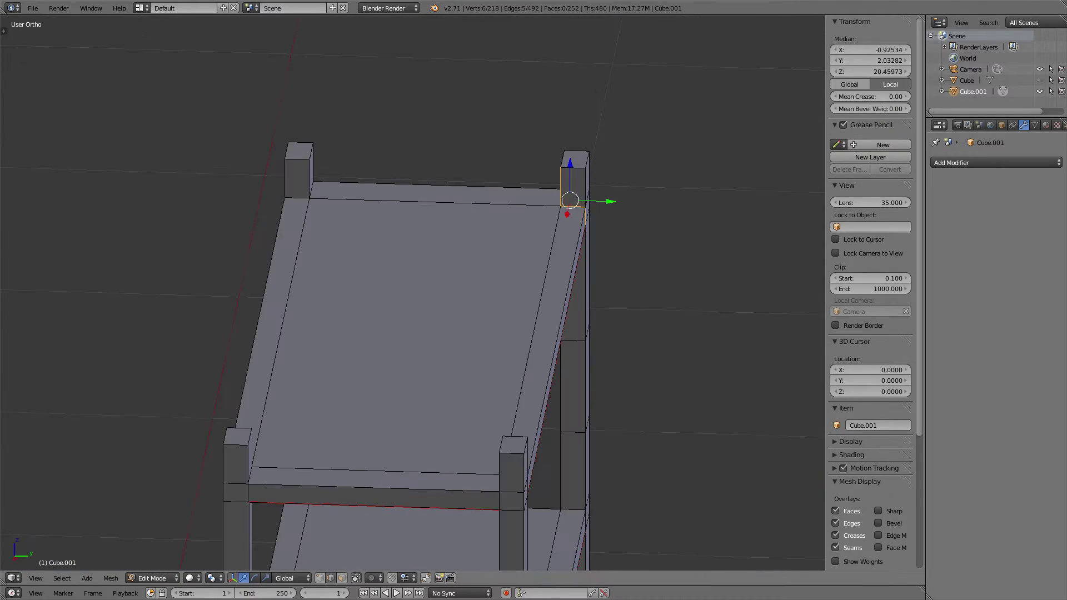
pyautogui.keyDown('shift'); pyautogui.rightClick(591, 286); pyautogui.keyUp('shift')
pyautogui.keyDown('shift'); pyautogui.rightClick(592, 527); pyautogui.keyUp('shift')
pyautogui.moveTo(593, 528)
pyautogui.mouseDown(button='middle')
pyautogui.moveTo(501, 389)
pyautogui.moveTo(389, 361)
pyautogui.moveTo(475, 512)
pyautogui.mouseUp(button='middle')
pyautogui.moveTo(475, 389)
pyautogui.mouseDown(button='middle')
pyautogui.moveTo(389, 334)
pyautogui.moveTo(444, 278)
pyautogui.moveTo(472, 334)
pyautogui.mouseUp(button='middle')
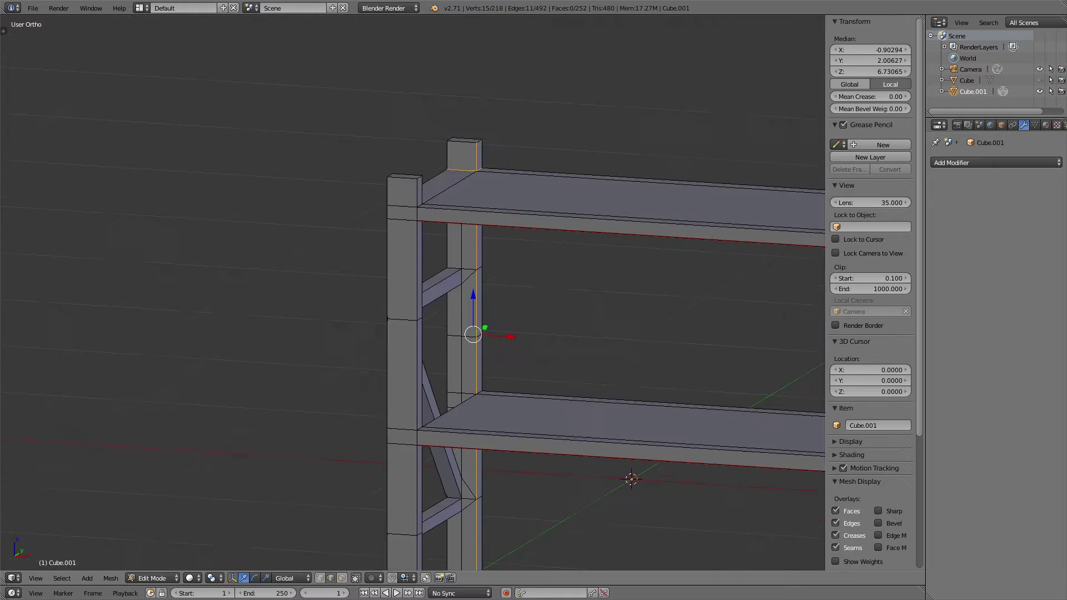
pyautogui.keyDown('shift'); pyautogui.rightClick(477, 334); pyautogui.keyUp('shift')
pyautogui.hotkey('ctrl', 'e')
pyautogui.click(425, 244)
# Step: Select further edges at the shelf corners for the next seams
pyautogui.moveTo(425, 245); pyautogui.dragTo(500, 333, button='middle')
pyautogui.rightClick(556, 389)
pyautogui.moveTo(556, 388); pyautogui.dragTo(614, 493, button='middle')
pyautogui.keyDown('shift'); pyautogui.rightClick(442, 460); pyautogui.keyUp('shift')
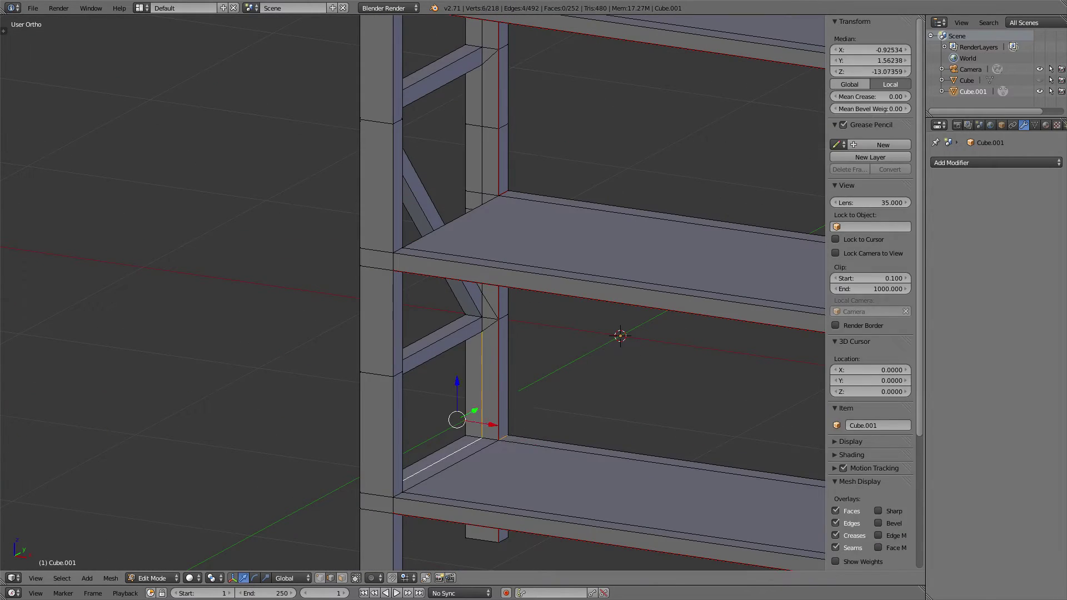
pyautogui.moveTo(478, 350)
pyautogui.mouseDown(button='middle')
pyautogui.moveTo(422, 311)
pyautogui.moveTo(434, 239)
pyautogui.mouseUp(button='middle')
# Step: Clear the mesh selection and pick an edge on the top corner post
pyautogui.press('a')
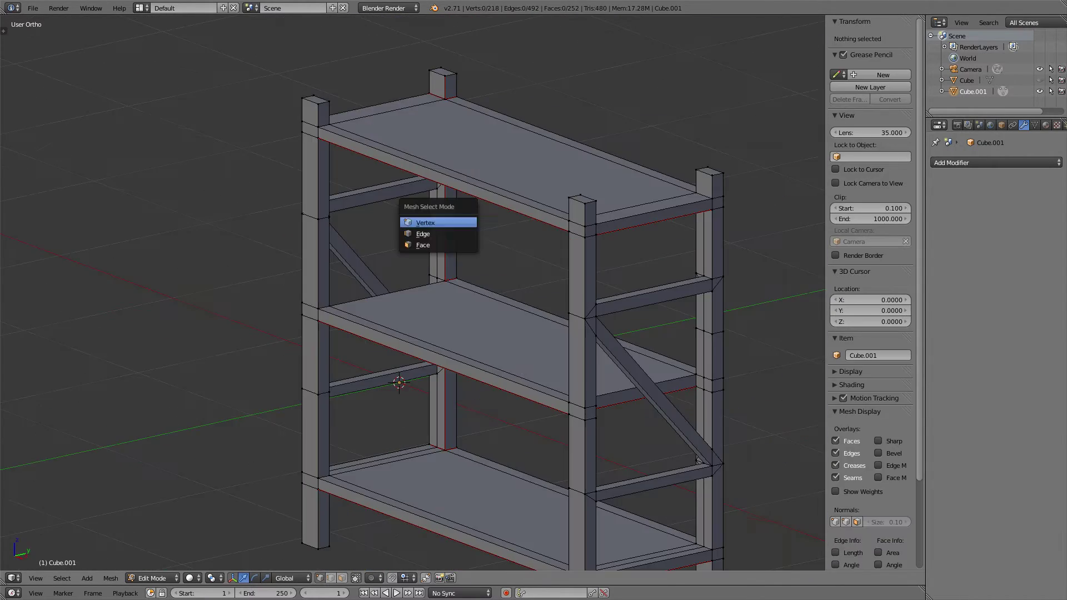
pyautogui.press('a')
pyautogui.scroll(5, 478, 334)
pyautogui.rightClick(362, 258)
pyautogui.moveTo(478, 334)
pyautogui.mouseDown(button='middle')
pyautogui.moveTo(389, 250)
pyautogui.moveTo(434, 311)
pyautogui.moveTo(500, 278)
pyautogui.mouseUp(button='middle')
pyautogui.scroll(2, 487, 179)
pyautogui.scroll(-2, 413, 295)
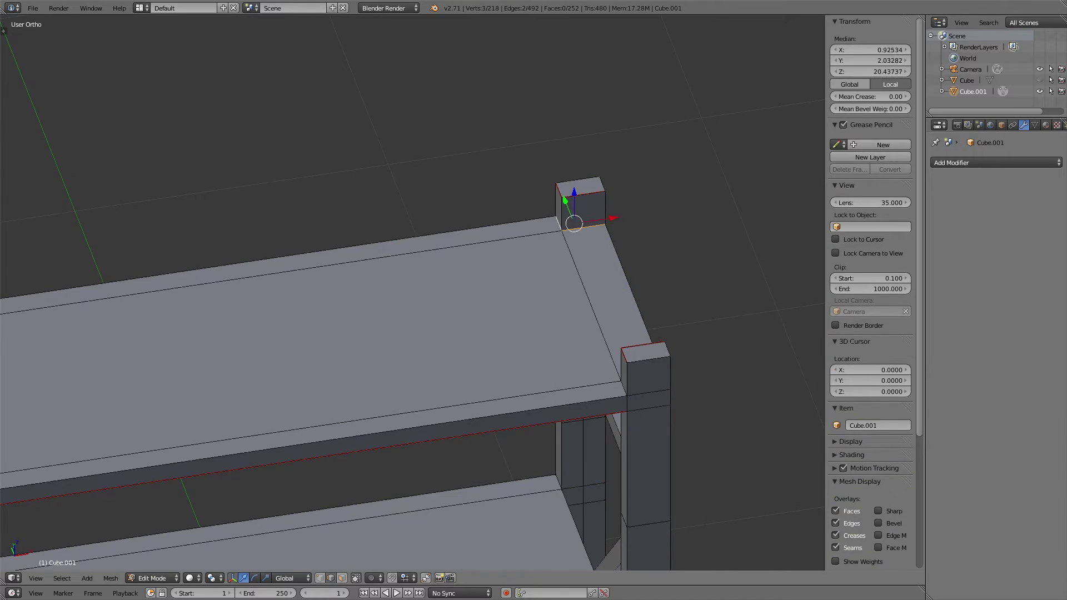
pyautogui.scroll(-3, 422, 289)
pyautogui.moveTo(422, 289); pyautogui.dragTo(428, 375, button='middle')
# Step: Add edges along the shelf top and mark the selection as seams
pyautogui.scroll(3, 428, 375)
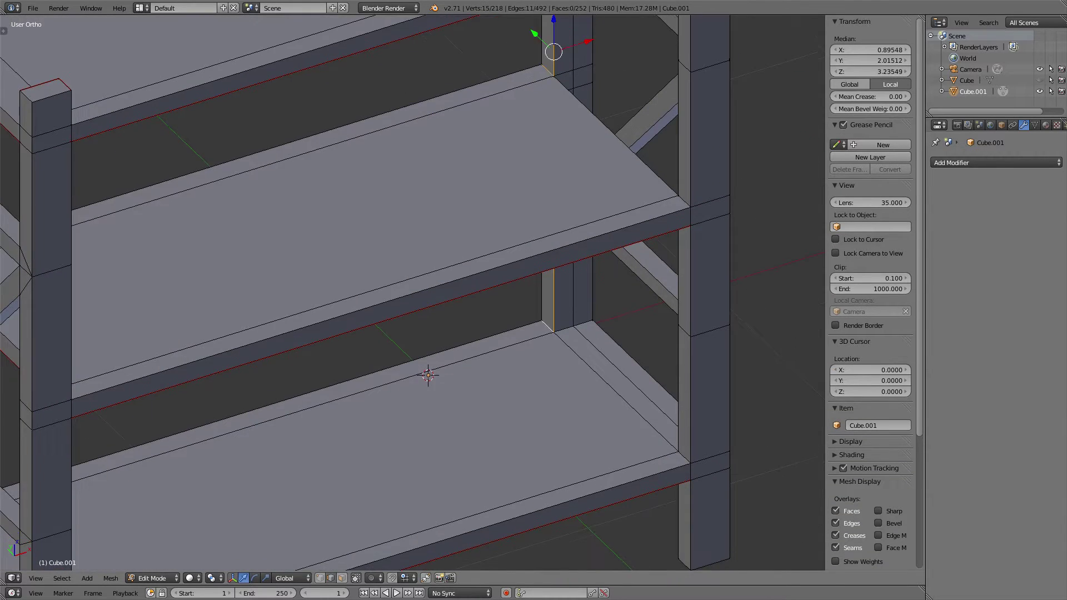
pyautogui.scroll(-3, 423, 300)
pyautogui.moveTo(423, 300)
pyautogui.mouseDown(button='middle')
pyautogui.moveTo(389, 278)
pyautogui.moveTo(423, 334)
pyautogui.moveTo(422, 367)
pyautogui.moveTo(422, 289)
pyautogui.moveTo(389, 333)
pyautogui.mouseUp(button='middle')
pyautogui.scroll(3, 389, 277)
pyautogui.scroll(-3, 422, 300)
pyautogui.keyDown('shift'); pyautogui.rightClick(437, 334); pyautogui.keyUp('shift')
pyautogui.scroll(2, 422, 367)
pyautogui.scroll(2, 424, 178)
pyautogui.rightClick(425, 167)
pyautogui.scroll(-3, 423, 300)
pyautogui.hotkey('ctrl', 'e')
pyautogui.click(514, 271)
# Step: Mark seams on the lower back shelf and front shelf edges
pyautogui.moveTo(515, 272); pyautogui.dragTo(500, 311, button='middle')
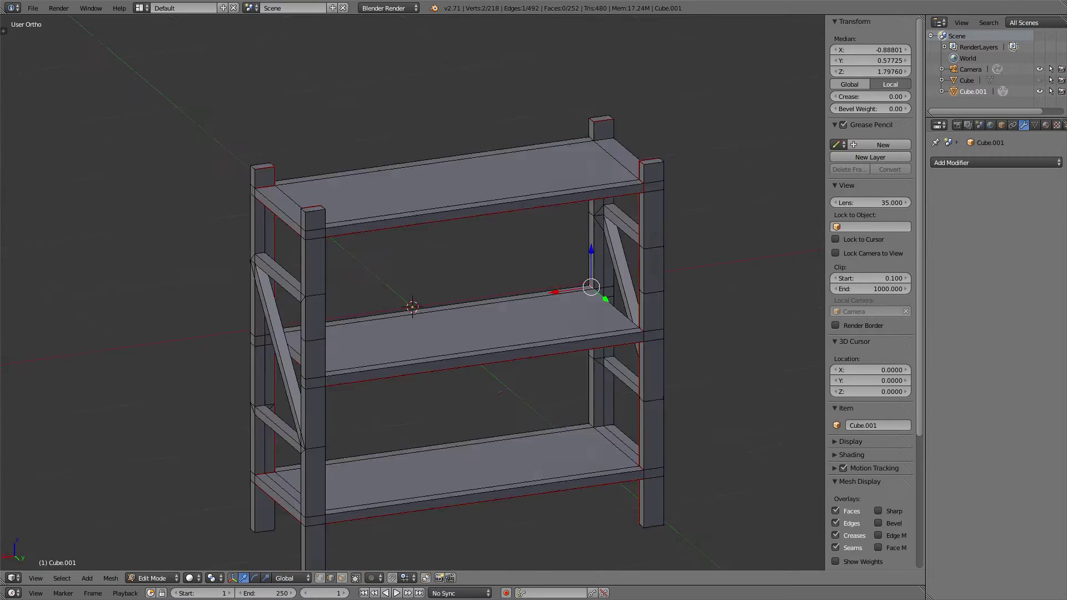
pyautogui.keyDown('shift'); pyautogui.rightClick(561, 356); pyautogui.keyUp('shift')
pyautogui.click(529, 375)
pyautogui.moveTo(529, 374); pyautogui.dragTo(500, 278, button='middle')
pyautogui.rightClick(534, 192)
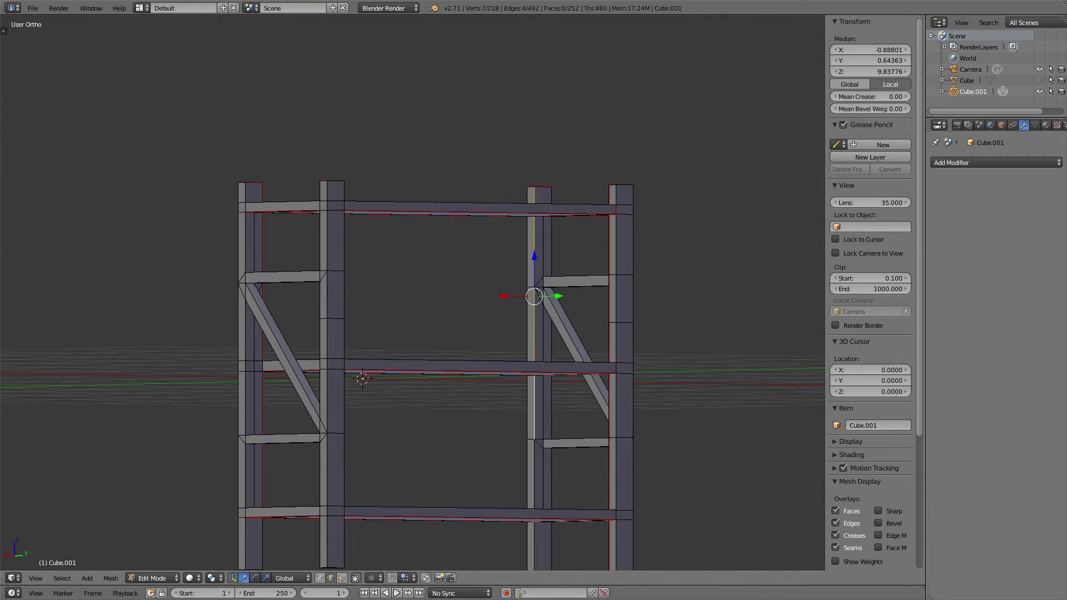
pyautogui.scroll(-3, 423, 300)
pyautogui.press('a')
pyautogui.moveTo(422, 300); pyautogui.dragTo(378, 344, button='middle')
pyautogui.scroll(5, 422, 300)
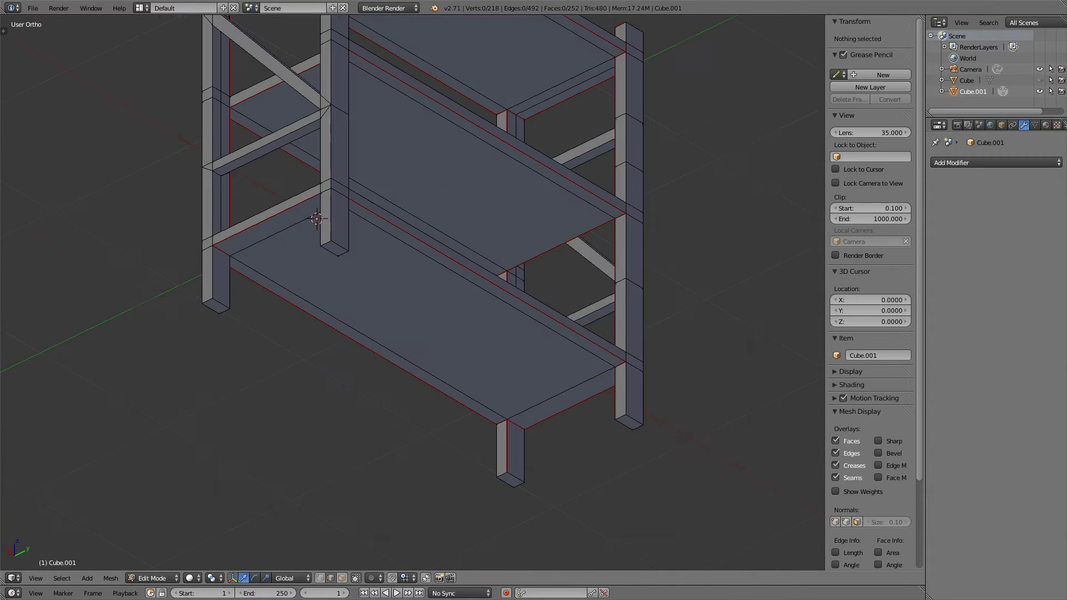
pyautogui.hotkey('ctrl', 'e')
pyautogui.click(312, 232)
# Step: Mark the bottom edges of a post and the front-middle leg as seams
pyautogui.rightClick(217, 307)
pyautogui.hotkey('ctrl', 'e')
pyautogui.click(217, 307)
pyautogui.rightClick(508, 479)
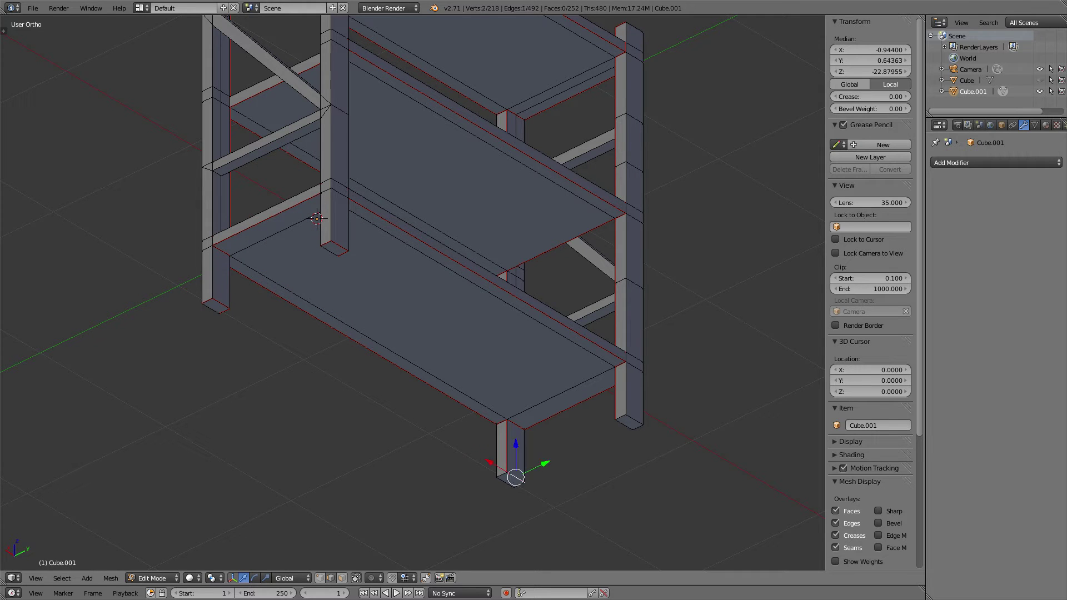
pyautogui.click(592, 395)
# Step: Select the middle shelf's front corner edge, a back post edge and the side brace loop
pyautogui.moveTo(592, 395); pyautogui.dragTo(556, 361, button='middle')
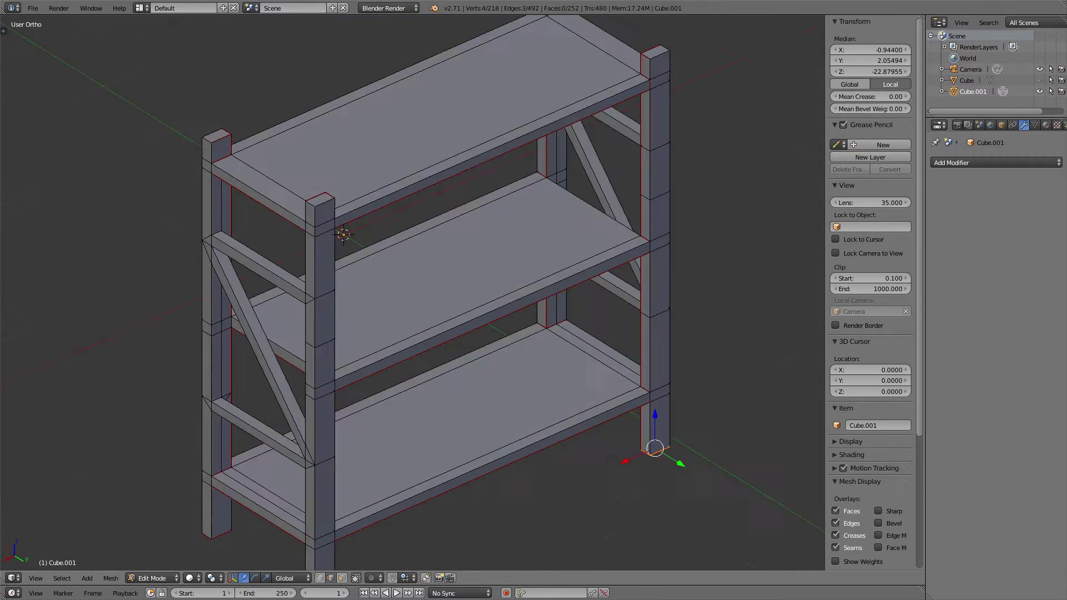
pyautogui.moveTo(533, 300)
pyautogui.mouseDown(button='middle')
pyautogui.moveTo(501, 312)
pyautogui.moveTo(544, 289)
pyautogui.mouseUp(button='middle')
pyautogui.scroll(-3, 422, 300)
pyautogui.scroll(4, 422, 300)
pyautogui.rightClick(258, 258)
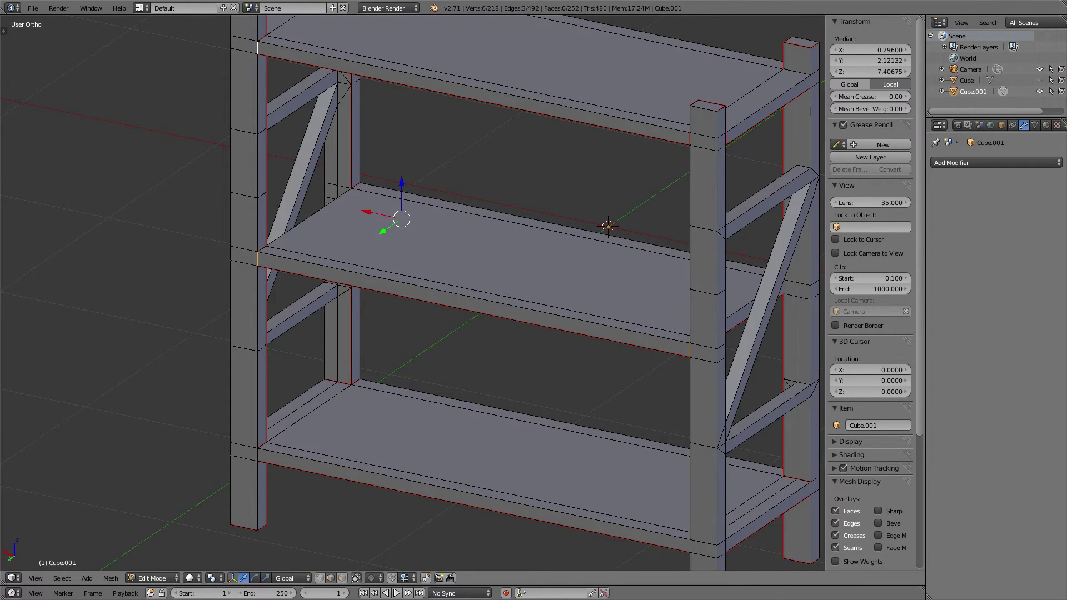
pyautogui.moveTo(422, 300); pyautogui.dragTo(500, 300, button='middle')
pyautogui.keyDown('shift'); pyautogui.rightClick(419, 240); pyautogui.keyUp('shift')
pyautogui.moveTo(419, 240)
pyautogui.mouseDown(button='middle')
pyautogui.moveTo(445, 211)
pyautogui.moveTo(455, 167)
pyautogui.mouseUp(button='middle')
pyautogui.moveTo(422, 300)
pyautogui.mouseDown(button='middle')
pyautogui.moveTo(501, 278)
pyautogui.moveTo(455, 311)
pyautogui.moveTo(456, 278)
pyautogui.moveTo(544, 256)
pyautogui.mouseUp(button='middle')
pyautogui.scroll(3, 422, 301)
pyautogui.keyDown('alt'); pyautogui.rightClick(306, 349); pyautogui.keyUp('alt')
# Step: Try selecting edges along the side brace, then clear the selection
pyautogui.press('a')
pyautogui.keyDown('alt'); pyautogui.rightClick(556, 105); pyautogui.keyUp('alt')
pyautogui.moveTo(555, 106)
pyautogui.mouseDown(button='middle')
pyautogui.moveTo(444, 222)
pyautogui.moveTo(443, 243)
pyautogui.mouseUp(button='middle')
pyautogui.keyDown('alt'); pyautogui.rightClick(412, 289); pyautogui.keyUp('alt')
pyautogui.moveTo(411, 289)
pyautogui.mouseDown(button='middle')
pyautogui.moveTo(533, 233)
pyautogui.moveTo(478, 267)
pyautogui.moveTo(693, 324)
pyautogui.moveTo(500, 250)
pyautogui.moveTo(389, 278)
pyautogui.mouseUp(button='middle')
pyautogui.rightClick(289, 150)
pyautogui.keyDown('shift'); pyautogui.rightClick(693, 324); pyautogui.keyUp('shift')
pyautogui.press('a')
# Step: Mark the diagonal brace and frame edges as seams
pyautogui.moveTo(534, 300)
pyautogui.mouseDown(button='middle')
pyautogui.moveTo(500, 311)
pyautogui.moveTo(589, 278)
pyautogui.mouseUp(button='middle')
pyautogui.keyDown('alt'); pyautogui.rightClick(689, 261); pyautogui.keyUp('alt')
pyautogui.keyDown('shift'); pyautogui.moveTo(689, 261); pyautogui.dragTo(667, 489, button='middle'); pyautogui.keyUp('shift')
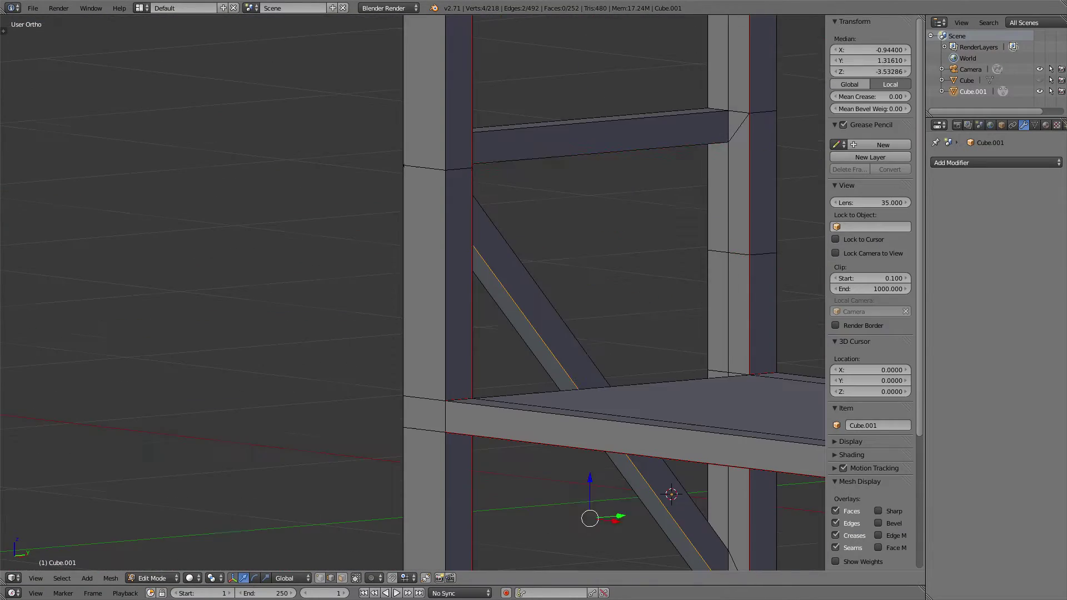
pyautogui.moveTo(666, 334)
pyautogui.mouseDown(button='middle')
pyautogui.moveTo(501, 305)
pyautogui.moveTo(422, 278)
pyautogui.moveTo(411, 233)
pyautogui.moveTo(821, 240)
pyautogui.moveTo(551, 293)
pyautogui.mouseUp(button='middle')
pyautogui.keyDown('shift'); pyautogui.rightClick(411, 204); pyautogui.keyUp('shift')
pyautogui.rightClick(411, 228)
pyautogui.keyDown('alt'); pyautogui.keyDown('shift'); pyautogui.rightClick(821, 240); pyautogui.keyUp('shift'); pyautogui.keyUp('alt')
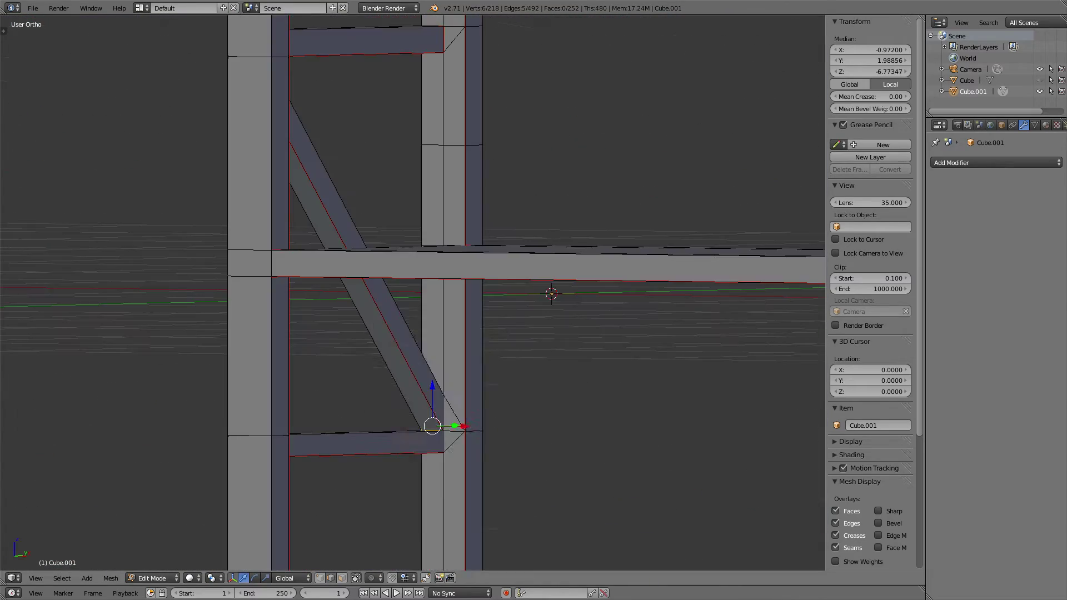
pyautogui.click(404, 395)
# Step: Clear the selection and return to Object Mode to apply the scale
pyautogui.press('a')
pyautogui.moveTo(422, 395); pyautogui.dragTo(533, 333, button='middle')
pyautogui.press('Tab')
pyautogui.scroll(-5, 400, 386)
pyautogui.hotkey('ctrl', 'a')
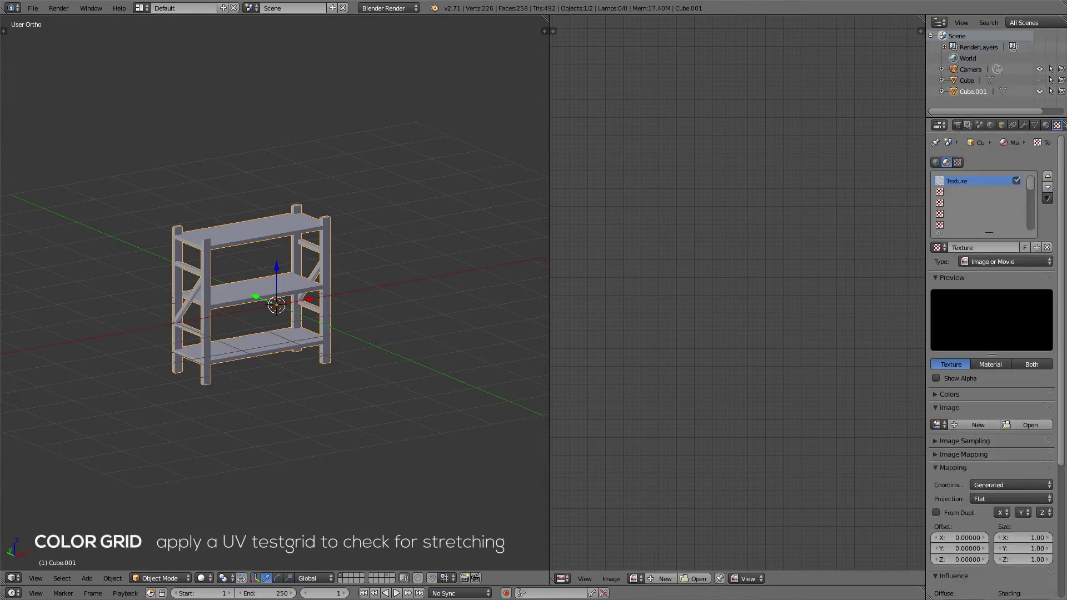
# Step: Add a new Color Grid image texture to the shelf, mapped by UV
pyautogui.click(978, 424)
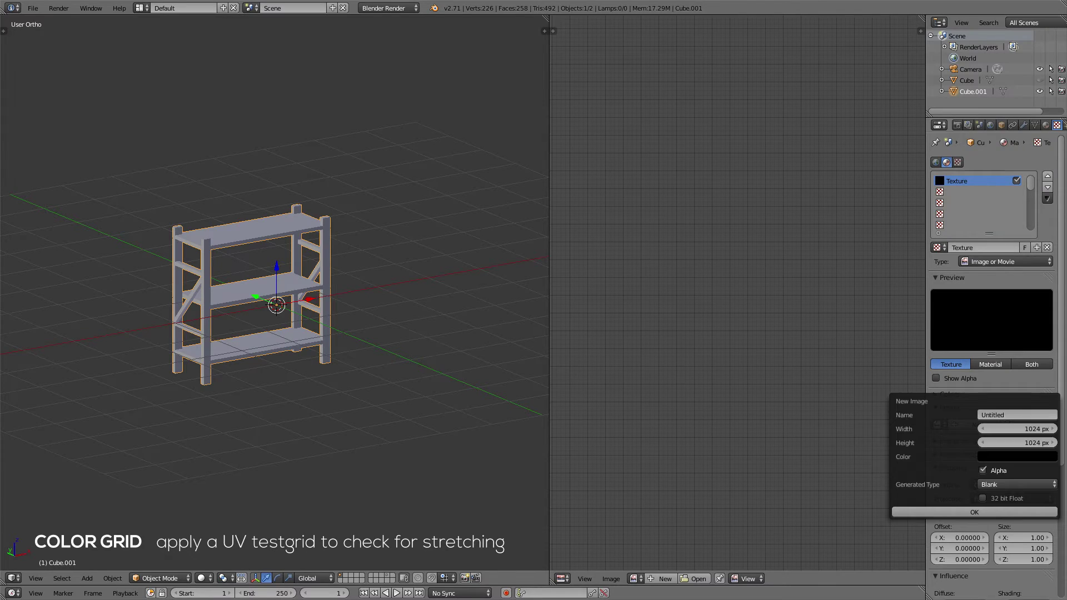
pyautogui.scroll(-1, 992, 500)
pyautogui.click(1010, 551)
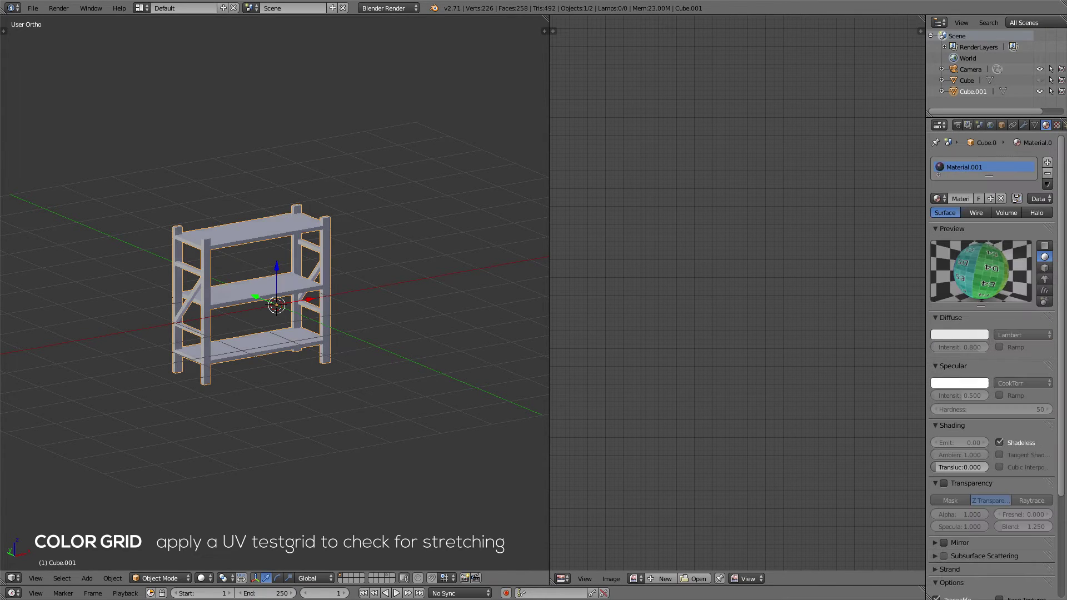
pyautogui.press('n')
# Step: In Edit Mode, select the whole shelf mesh and unwrap it onto the image
pyautogui.press('Tab')
pyautogui.scroll(3, 300, 364)
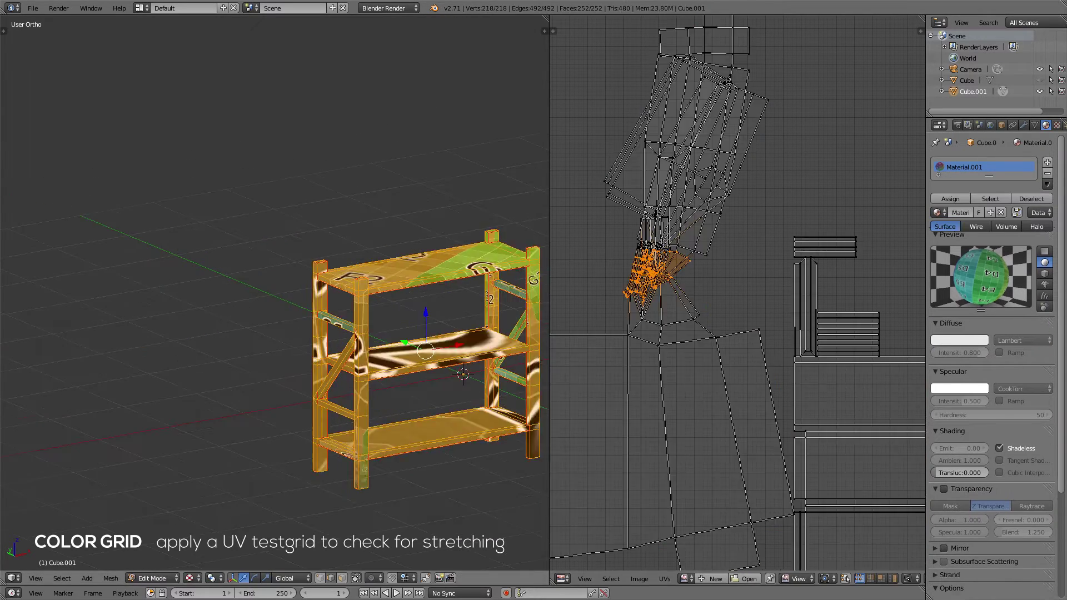
pyautogui.hotkey('ctrl', 'Tab')
pyautogui.click(285, 364)
pyautogui.moveTo(285, 364); pyautogui.dragTo(361, 250, button='middle')
pyautogui.press('a')
pyautogui.press('u')
pyautogui.click(489, 341)
# Step: Find and select a badly placed seam edge on the shelf frame
pyautogui.scroll(2, 734, 300)
pyautogui.moveTo(275, 295); pyautogui.dragTo(275, 250, button='middle')
pyautogui.press('a')
pyautogui.scroll(3, 275, 295)
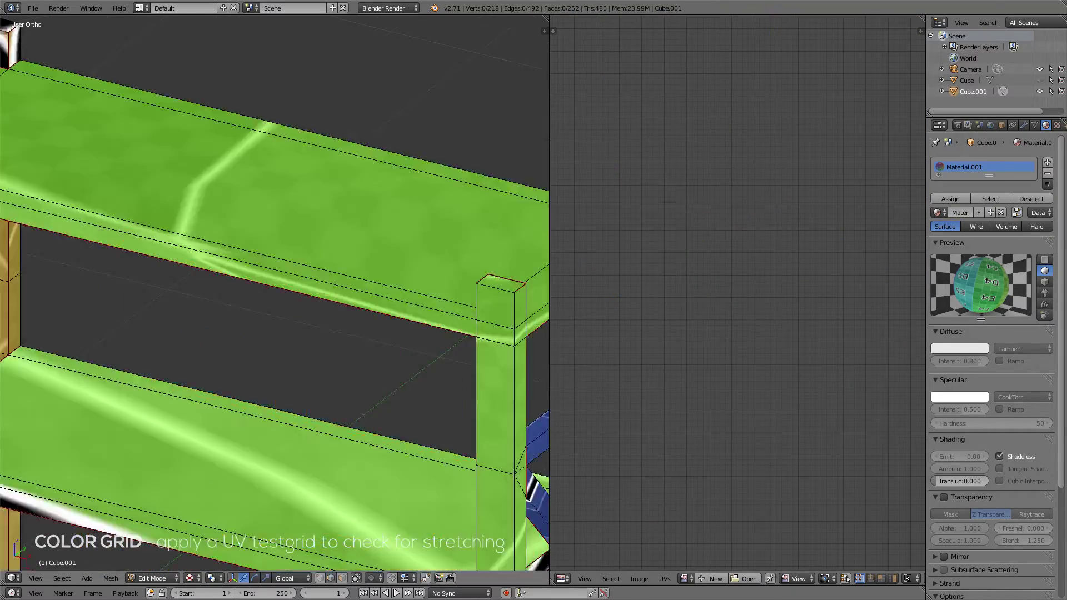
pyautogui.scroll(3, 275, 294)
pyautogui.moveTo(275, 294); pyautogui.dragTo(275, 222, button='middle')
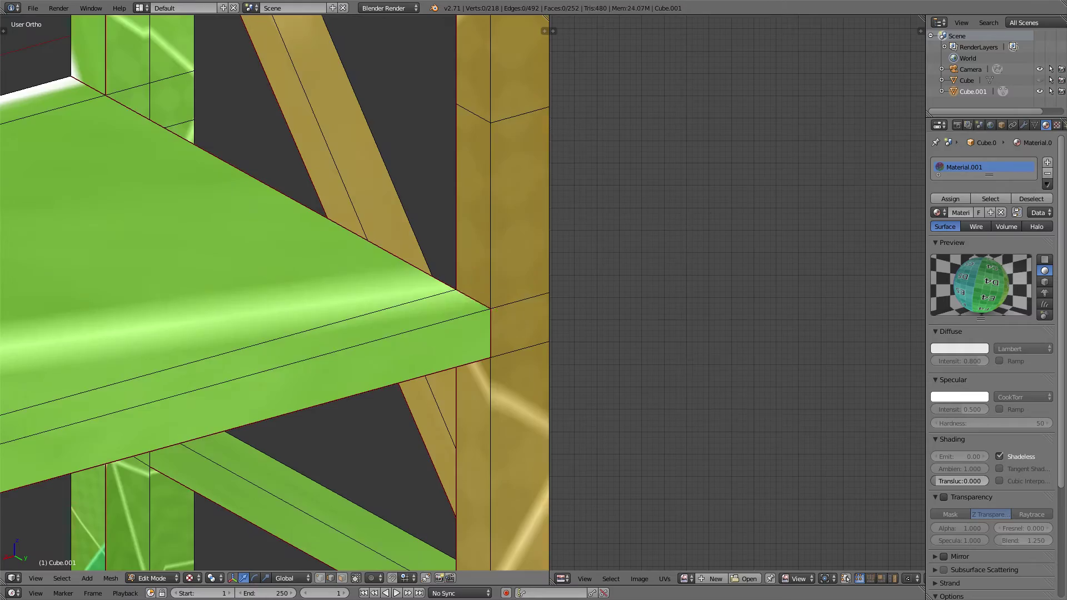
pyautogui.moveTo(275, 295)
pyautogui.mouseDown(button='middle')
pyautogui.moveTo(275, 222)
pyautogui.moveTo(250, 222)
pyautogui.mouseUp(button='middle')
pyautogui.press('a')
pyautogui.rightClick(291, 267)
pyautogui.hotkey('ctrl', 'e')
pyautogui.press('Escape')
pyautogui.scroll(3, 291, 267)
pyautogui.moveTo(291, 266); pyautogui.dragTo(166, 250, button='middle')
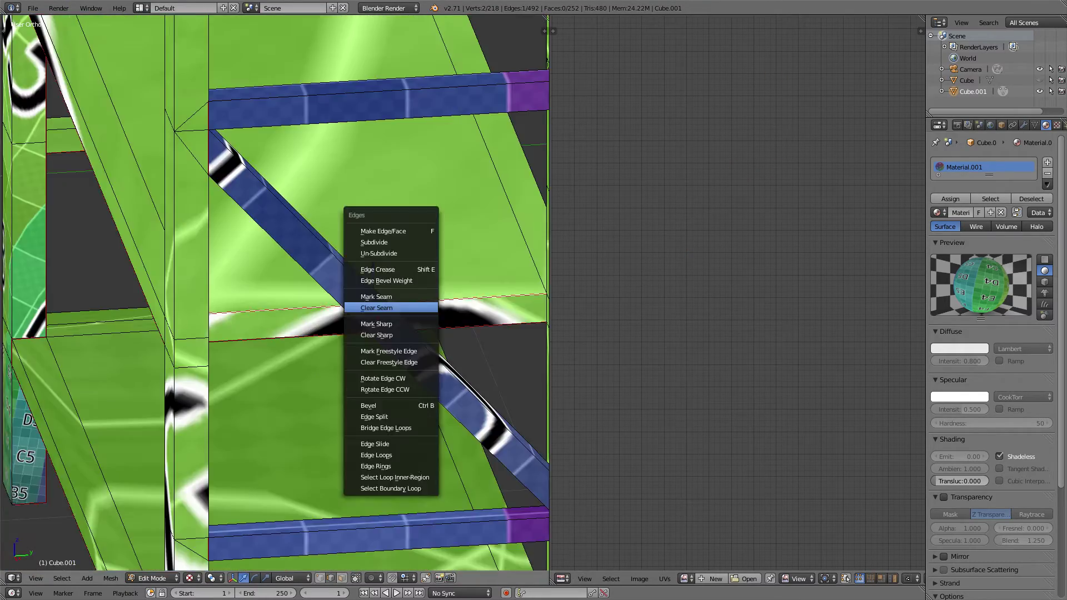
# Step: Clear or mark seams on the stretched frame edges, then unwrap the whole mesh again
pyautogui.hotkey('ctrl', 'e')
pyautogui.press('Escape')
pyautogui.moveTo(275, 295); pyautogui.dragTo(250, 250, button='middle')
pyautogui.hotkey('ctrl', 'e')
pyautogui.press('Escape')
pyautogui.moveTo(275, 294)
pyautogui.mouseDown(button='middle')
pyautogui.moveTo(250, 278)
pyautogui.moveTo(278, 278)
pyautogui.moveTo(194, 289)
pyautogui.moveTo(125, 322)
pyautogui.mouseUp(button='middle')
pyautogui.hotkey('ctrl', 'e')
pyautogui.click(111, 314)
pyautogui.press('a')
pyautogui.press('u')
pyautogui.press('Return')
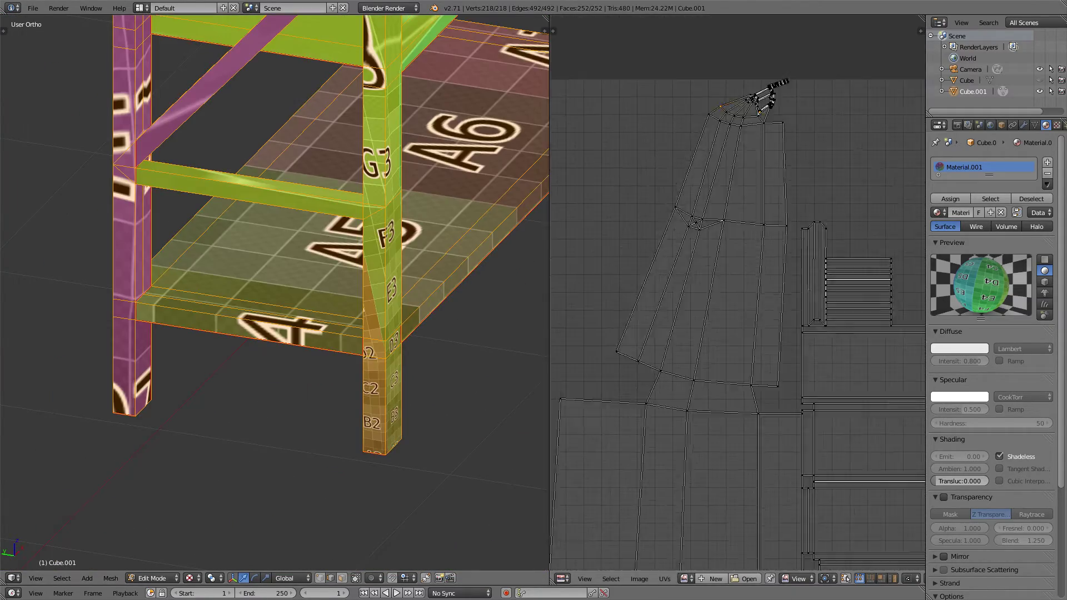
# Step: Centre the view on a post edge and inspect the shelf underside's unwrap
pyautogui.scroll(-4, 275, 295)
pyautogui.rightClick(309, 167)
pyautogui.press('KP_Decimal')
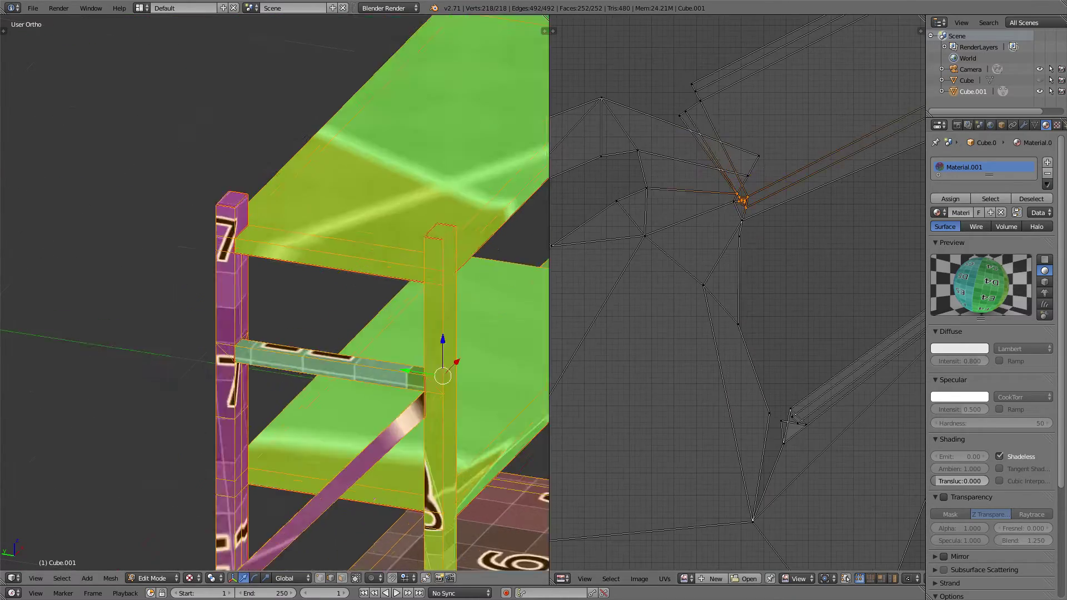
pyautogui.moveTo(275, 295)
pyautogui.mouseDown(button='middle')
pyautogui.moveTo(300, 267)
pyautogui.moveTo(277, 311)
pyautogui.moveTo(301, 277)
pyautogui.moveTo(277, 306)
pyautogui.moveTo(300, 278)
pyautogui.moveTo(305, 452)
pyautogui.mouseUp(button='middle')
pyautogui.press('a')
pyautogui.scroll(3, 908, 338)
pyautogui.scroll(-5, 274, 300)
pyautogui.scroll(-3, 737, 300)
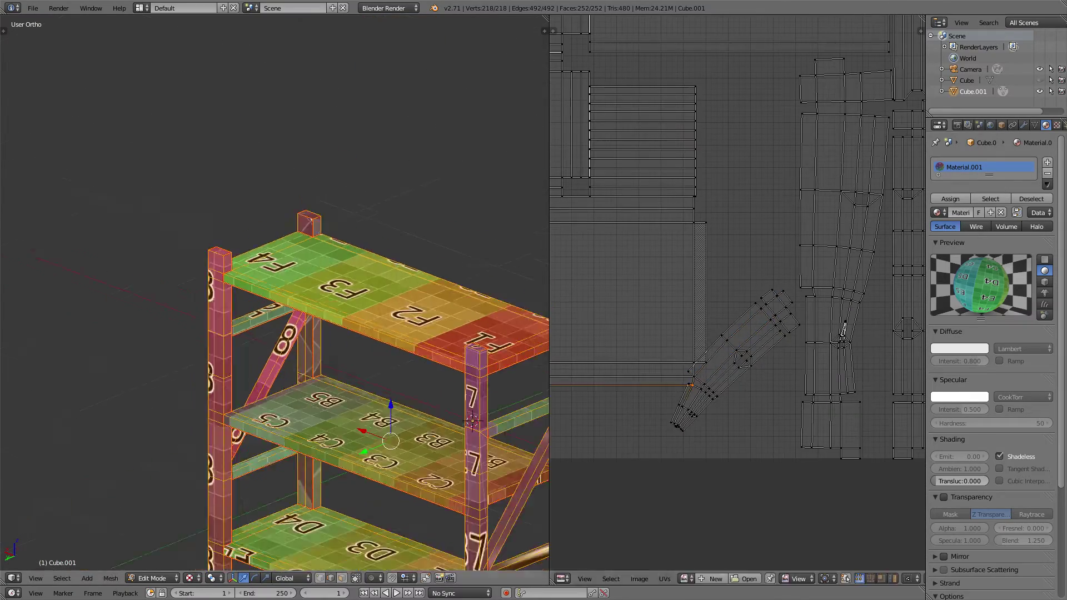
pyautogui.scroll(3, 274, 300)
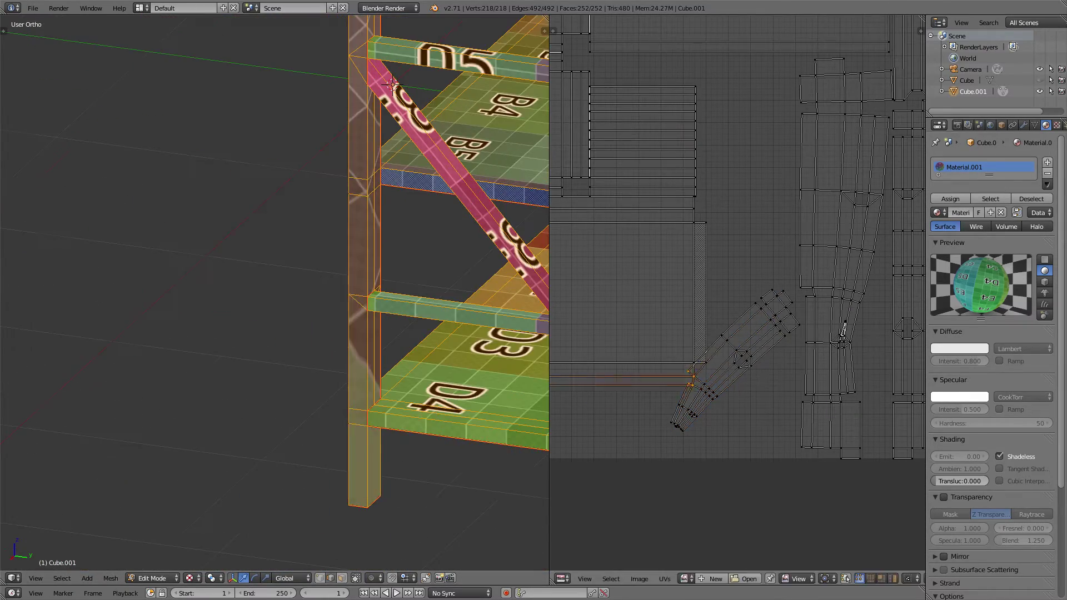
pyautogui.scroll(4, 274, 300)
pyautogui.scroll(3, 737, 239)
pyautogui.press('a')
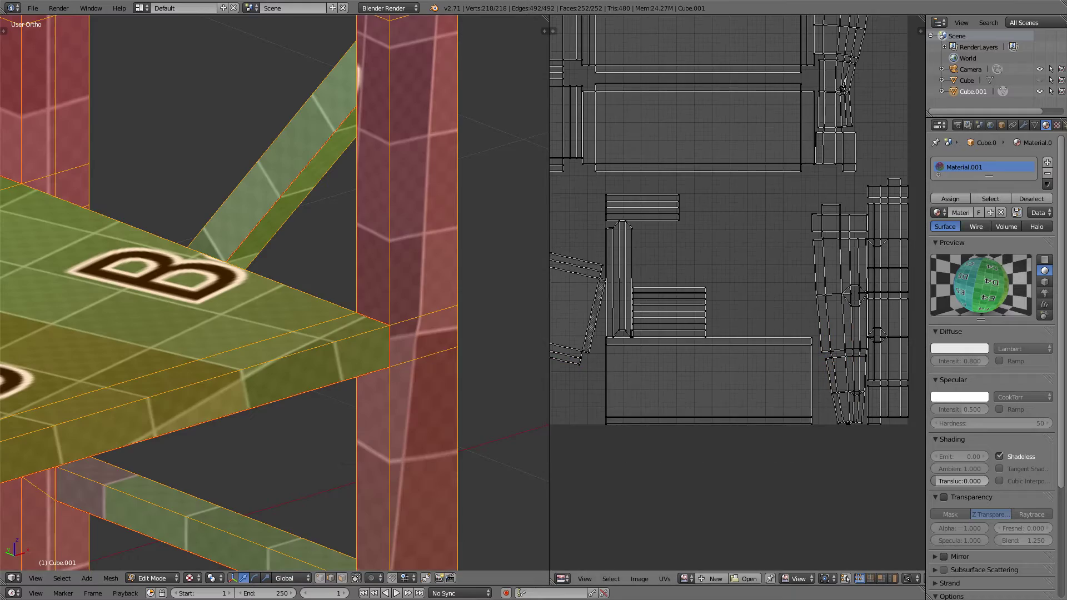
pyautogui.scroll(-5, 274, 300)
pyautogui.scroll(5, 275, 300)
pyautogui.scroll(2, 274, 300)
# Step: Inspect the purple post and front of the shelf, then move a UV vertex
pyautogui.moveTo(275, 300)
pyautogui.mouseDown(button='middle')
pyautogui.moveTo(300, 277)
pyautogui.moveTo(333, 289)
pyautogui.moveTo(289, 300)
pyautogui.moveTo(322, 278)
pyautogui.moveTo(300, 300)
pyautogui.mouseUp(button='middle')
pyautogui.press('a')
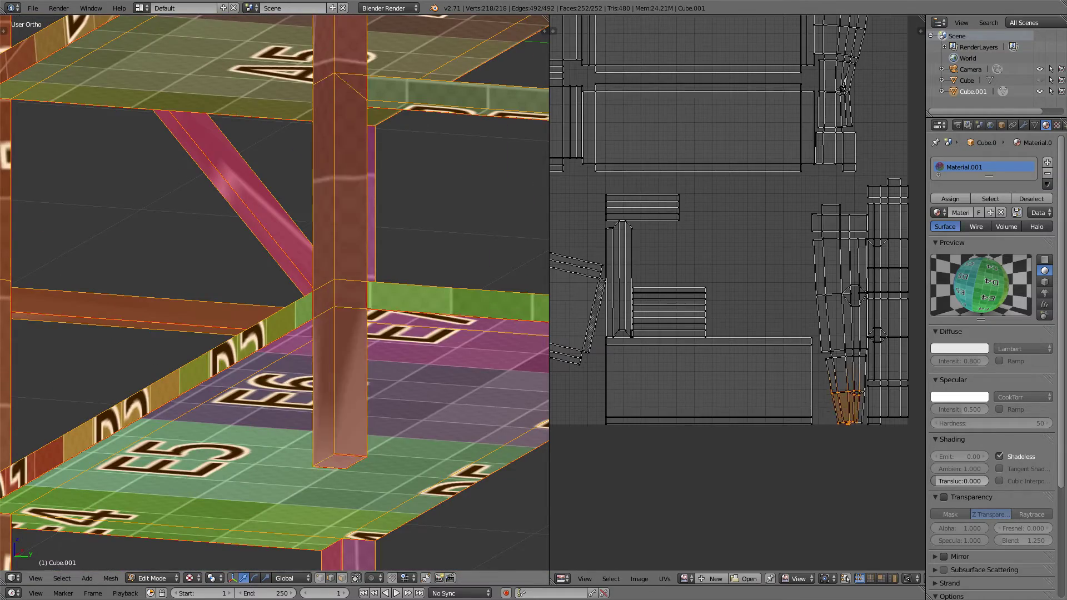
pyautogui.moveTo(333, 222); pyautogui.dragTo(346, 129, button='middle')
pyautogui.scroll(-3, 346, 130)
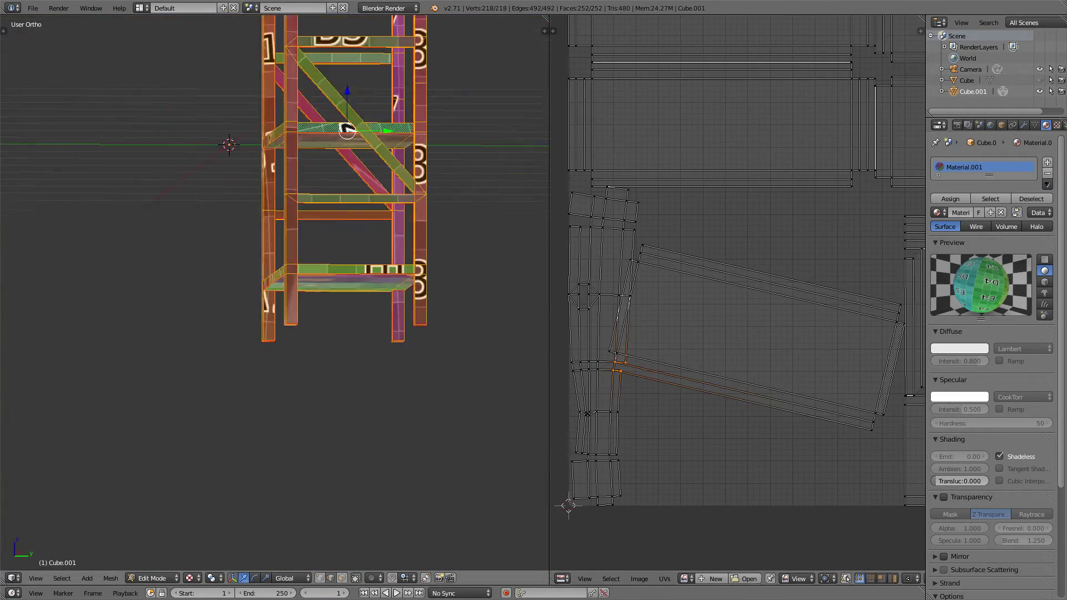
pyautogui.press('a')
pyautogui.scroll(5, 274, 300)
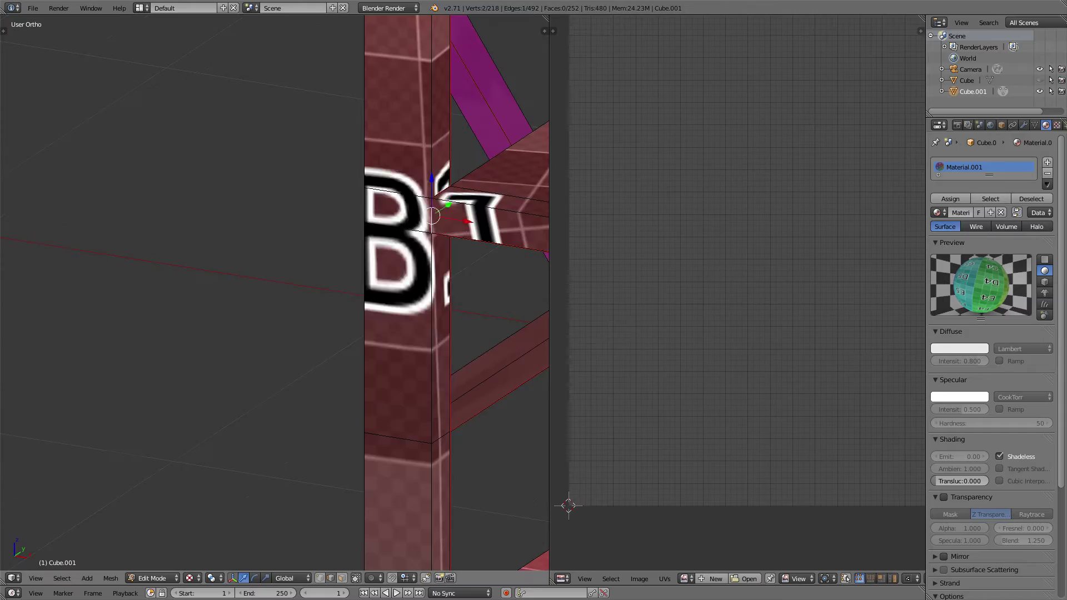
pyautogui.press('a')
pyautogui.scroll(-5, 274, 293)
pyautogui.moveTo(275, 293); pyautogui.dragTo(311, 261, button='middle')
pyautogui.scroll(3, 274, 293)
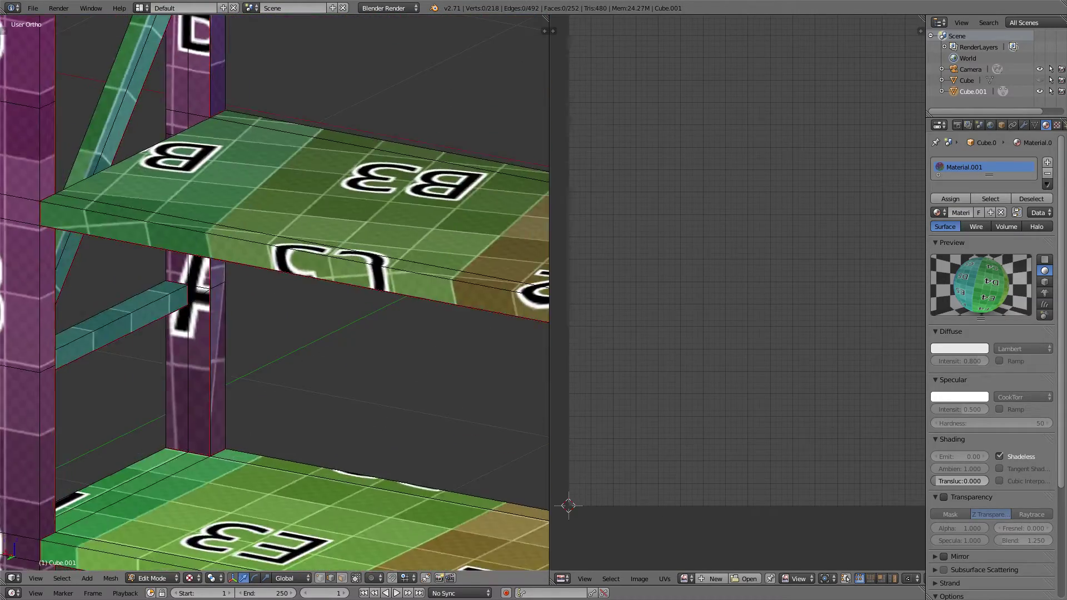
pyautogui.press('a')
pyautogui.scroll(-3, 275, 293)
pyautogui.scroll(3, 275, 293)
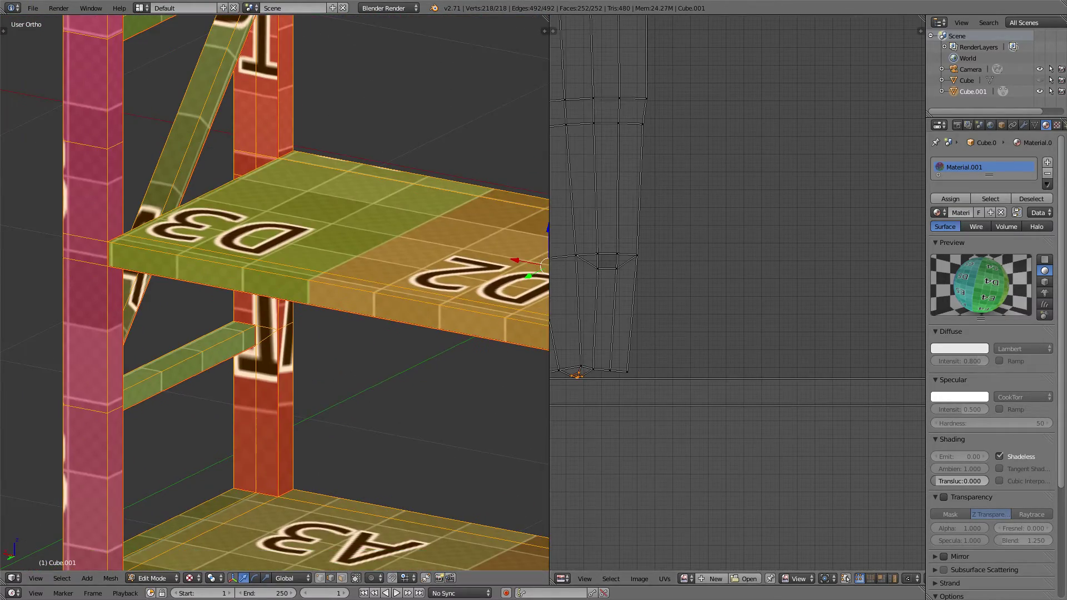
pyautogui.scroll(-5, 275, 292)
pyautogui.press('g')
# Step: Zoom in on a red shelf post and select an edge to adjust its seam
pyautogui.moveTo(275, 292); pyautogui.dragTo(311, 278, button='middle')
pyautogui.scroll(2, 275, 293)
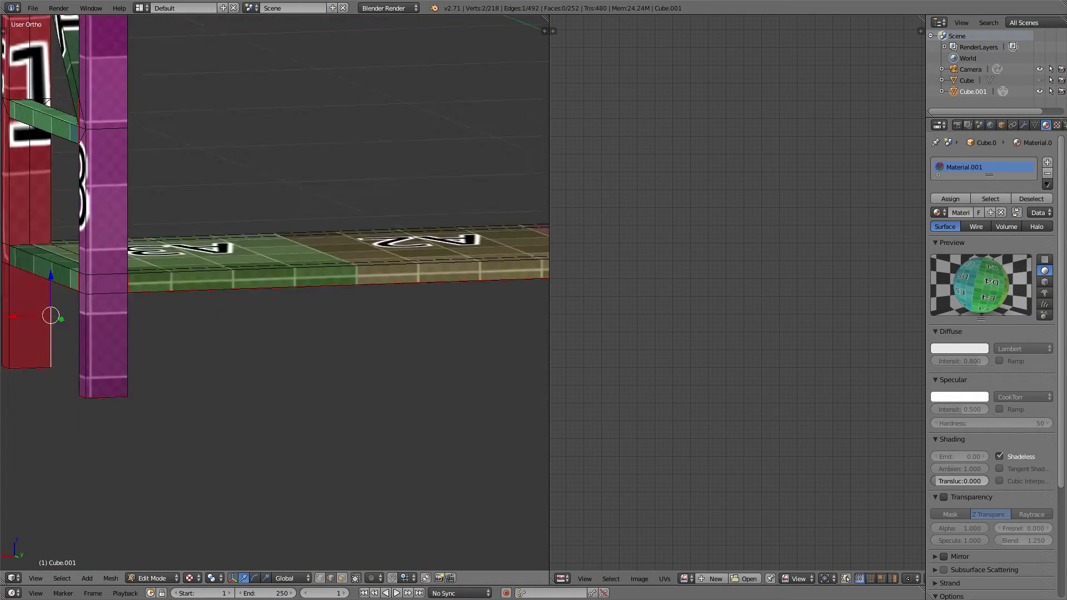
pyautogui.scroll(-3, 681, 389)
pyautogui.scroll(-3, 681, 389)
pyautogui.scroll(2, 680, 389)
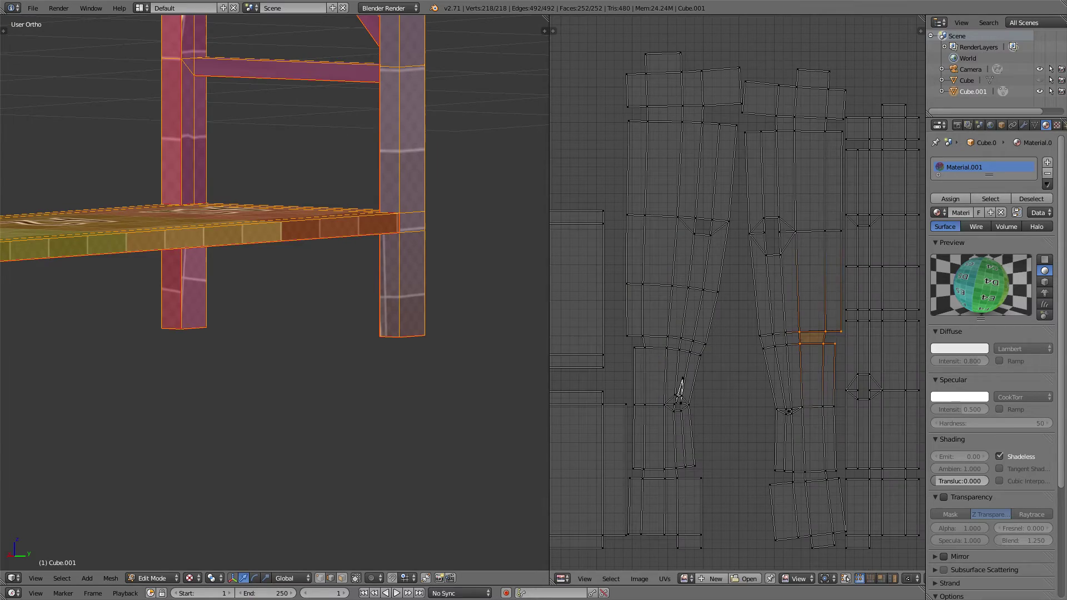
pyautogui.scroll(3, 274, 293)
pyautogui.press('a')
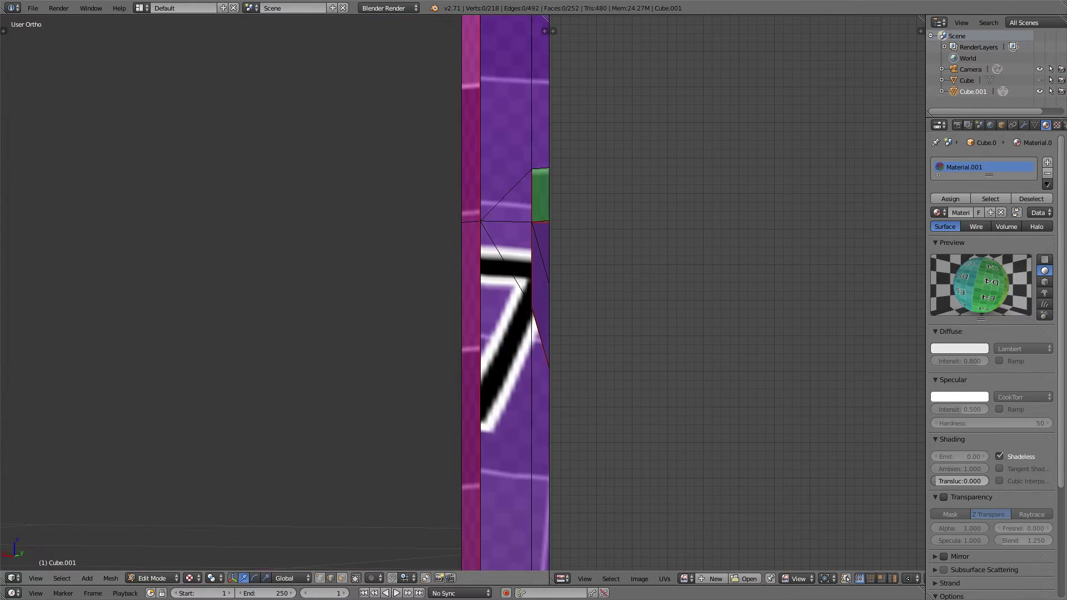
pyautogui.moveTo(333, 278)
pyautogui.mouseDown(button='middle')
pyautogui.moveTo(422, 239)
pyautogui.moveTo(389, 277)
pyautogui.moveTo(389, 267)
pyautogui.mouseUp(button='middle')
pyautogui.rightClick(424, 238)
pyautogui.scroll(3, 473, 278)
pyautogui.scroll(-3, 275, 292)
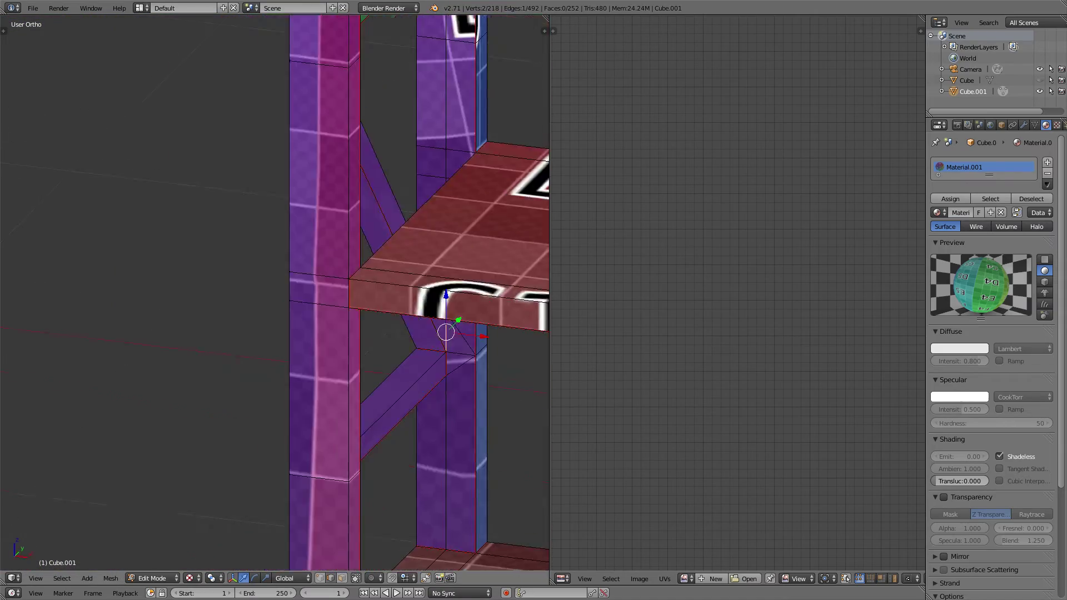
# Step: Near shelf D1, select the edge between a post and its brace
pyautogui.moveTo(275, 293); pyautogui.dragTo(311, 267, button='middle')
pyautogui.scroll(-2, 275, 293)
pyautogui.scroll(3, 355, 226)
pyautogui.press('a')
pyautogui.scroll(-2, 737, 295)
pyautogui.scroll(6, 737, 294)
pyautogui.scroll(-3, 275, 293)
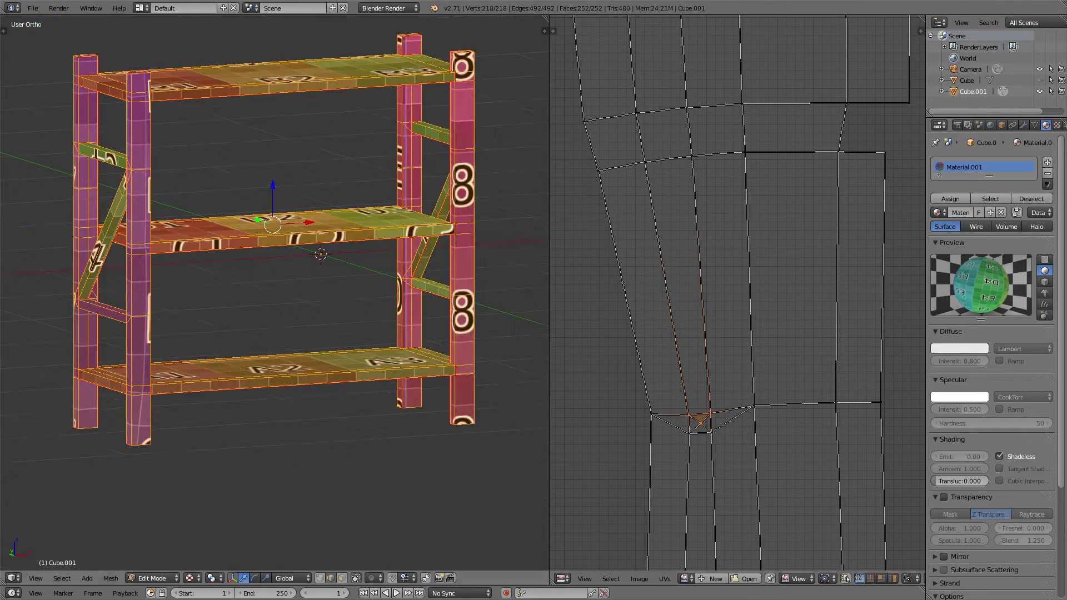
pyautogui.press('a')
pyautogui.scroll(4, 275, 293)
pyautogui.moveTo(275, 293)
pyautogui.mouseDown(button='middle')
pyautogui.moveTo(311, 267)
pyautogui.moveTo(311, 239)
pyautogui.mouseUp(button='middle')
pyautogui.scroll(-2, 275, 292)
pyautogui.rightClick(349, 286)
pyautogui.scroll(2, 349, 261)
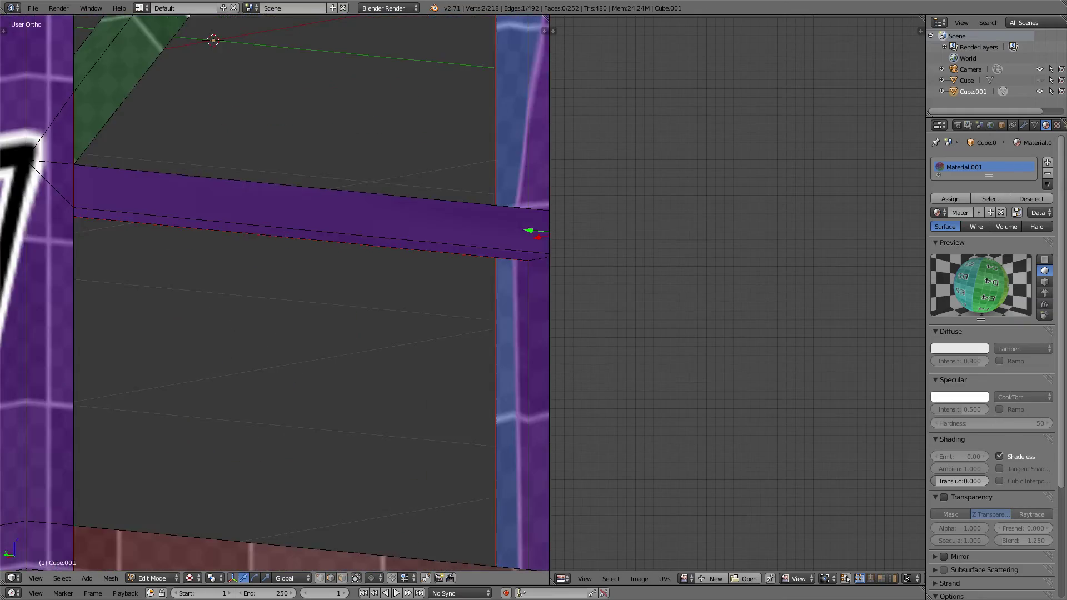
pyautogui.scroll(-2, 275, 292)
pyautogui.scroll(3, 275, 293)
# Step: Move the chosen post UV island vertically, then reposition it freely in the texture square
pyautogui.press('a')
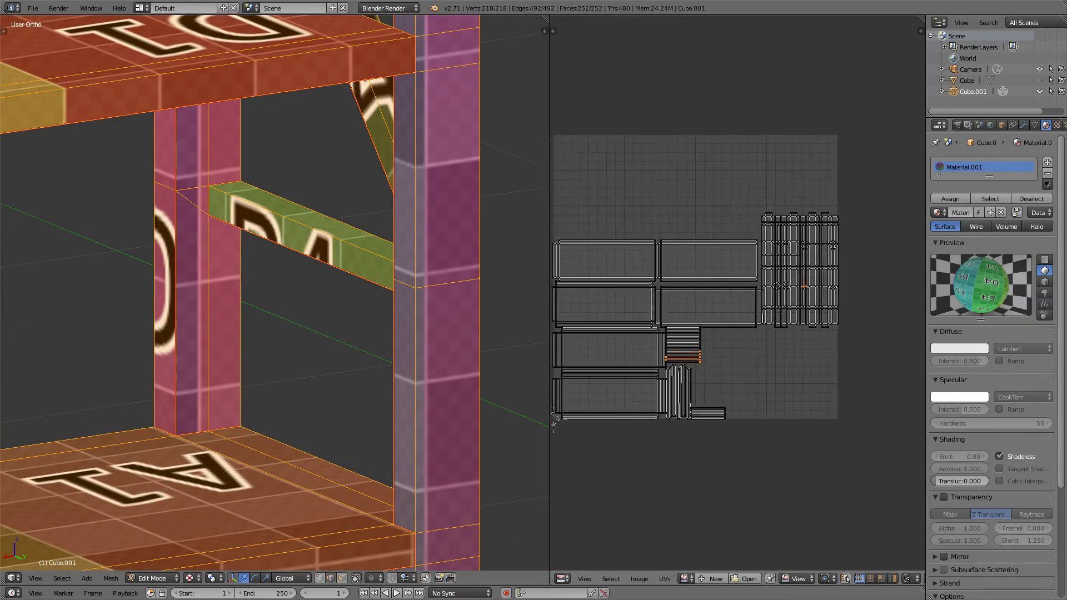
pyautogui.press('Tab')
pyautogui.press('Home')
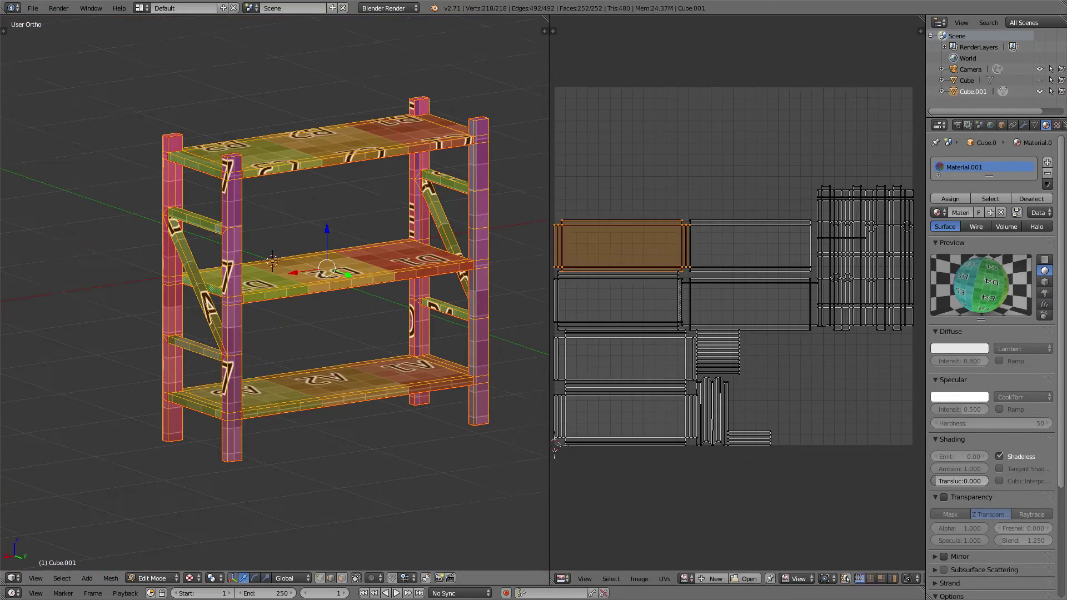
pyautogui.press('g')
pyautogui.press('y')
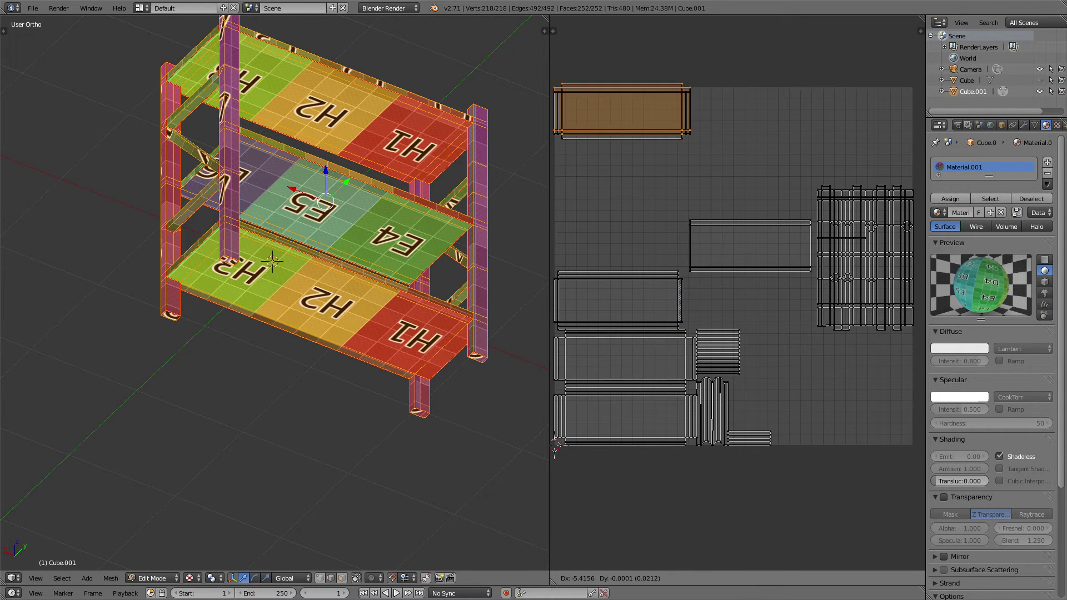
pyautogui.press('g')
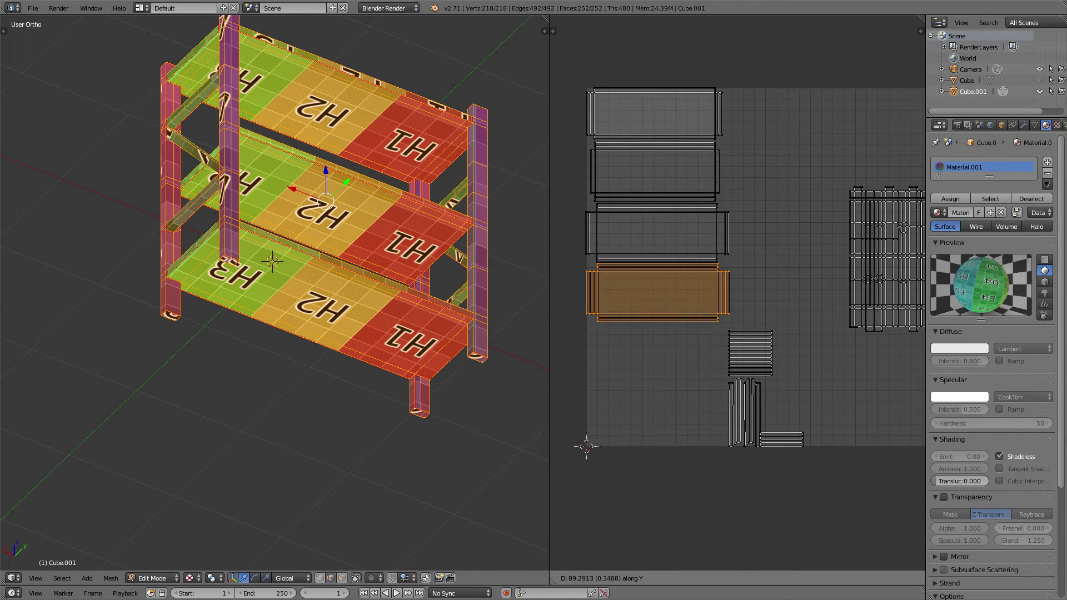
pyautogui.press('a')
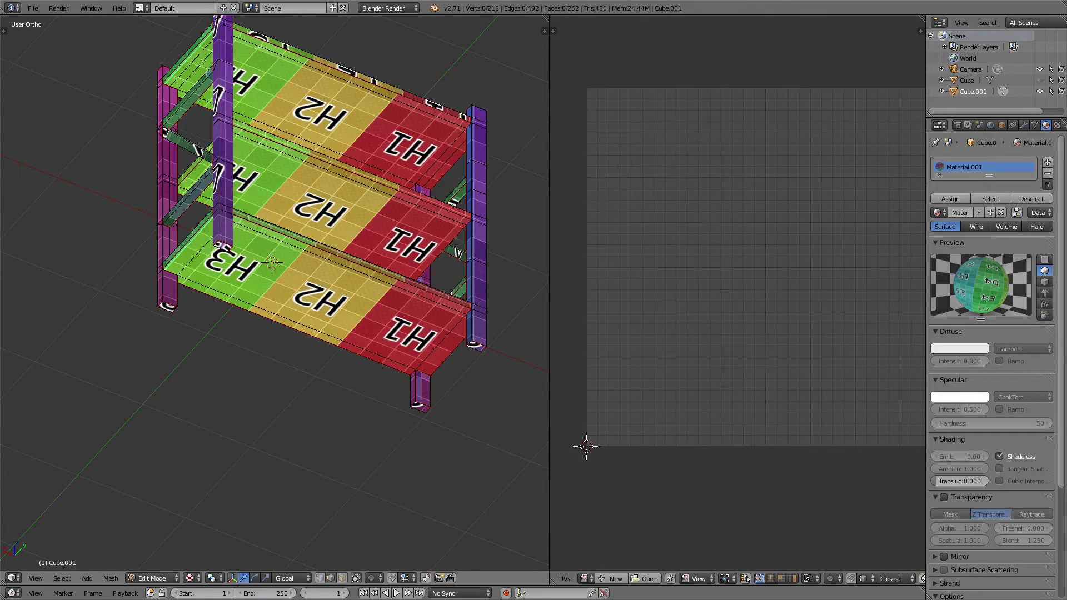
pyautogui.press('a')
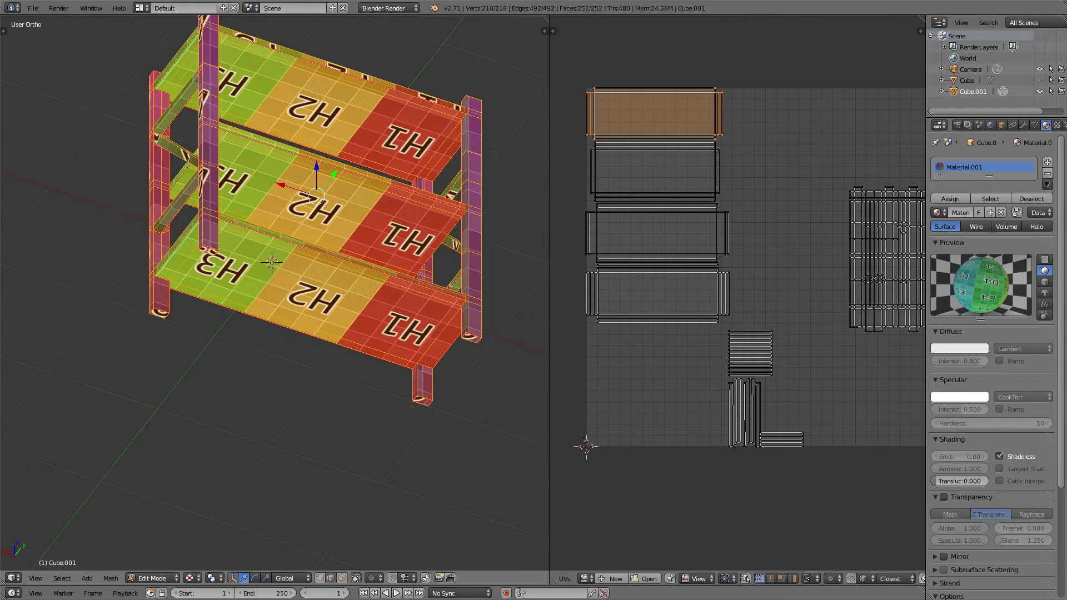
pyautogui.press('a')
pyautogui.press('g')
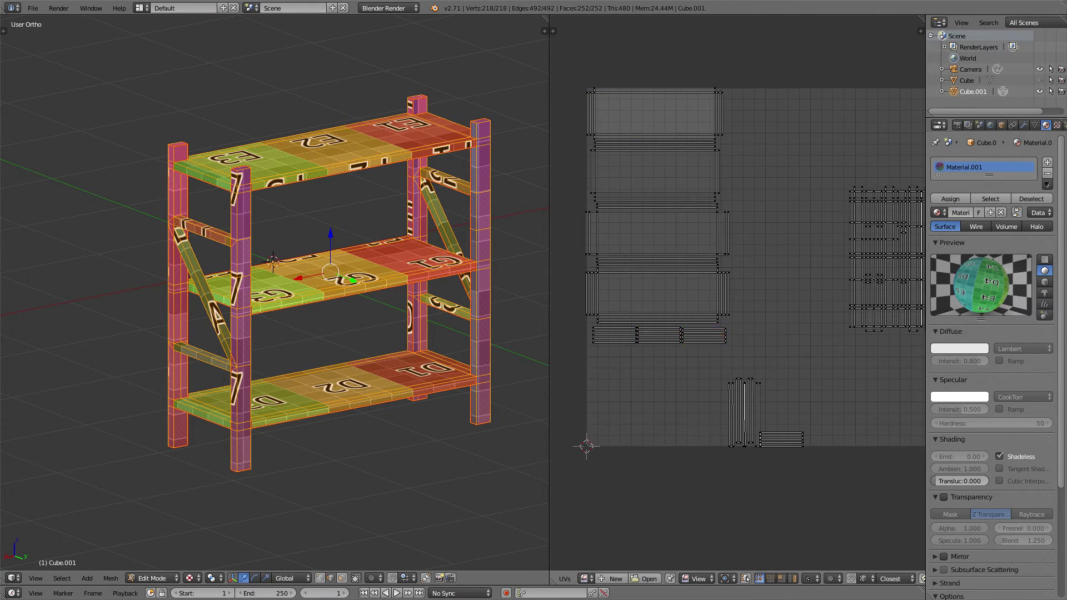
pyautogui.moveTo(820, 154); pyautogui.dragTo(760, 164, button='middle')
# Step: Box-select the remaining post and bottom-strip UV islands, move them, and return to Object Mode
pyautogui.press('b')
pyautogui.press('Return')
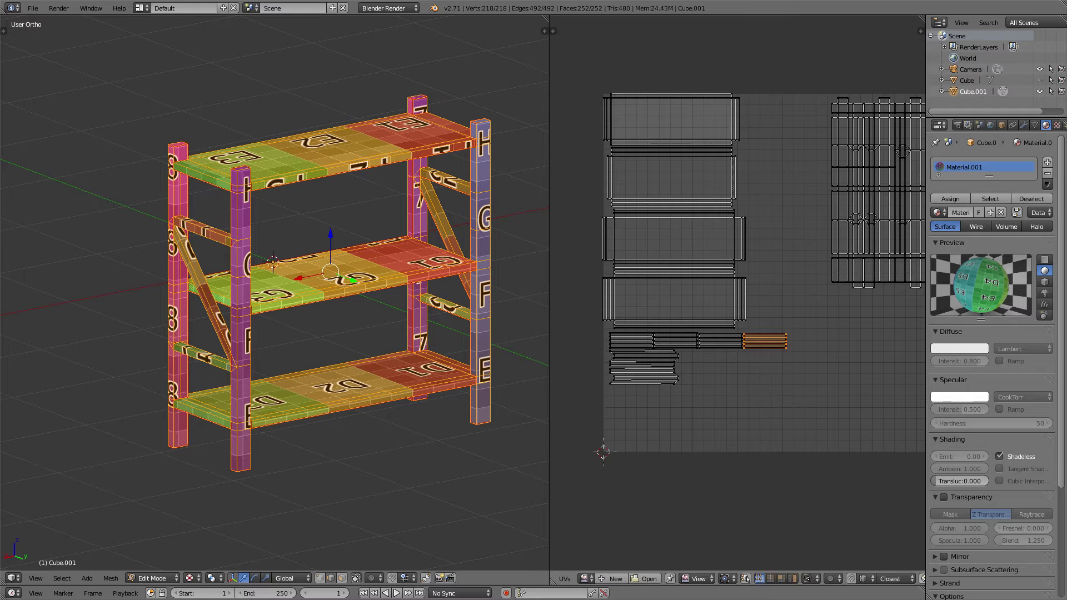
pyautogui.press('b')
pyautogui.moveTo(572, 328); pyautogui.dragTo(800, 389)
pyautogui.press('g')
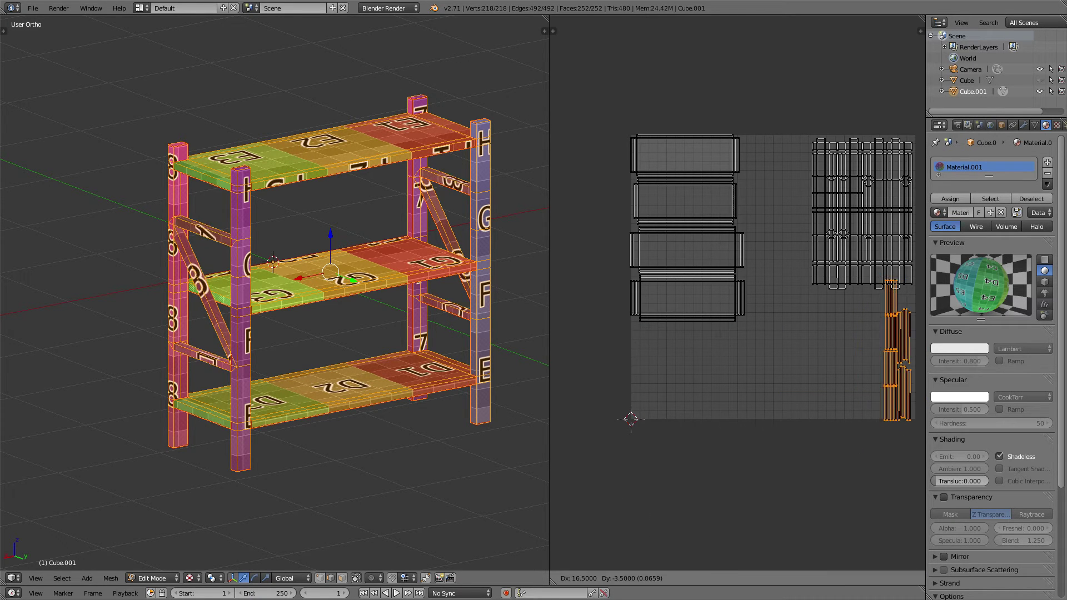
pyautogui.scroll(2, 700, 267)
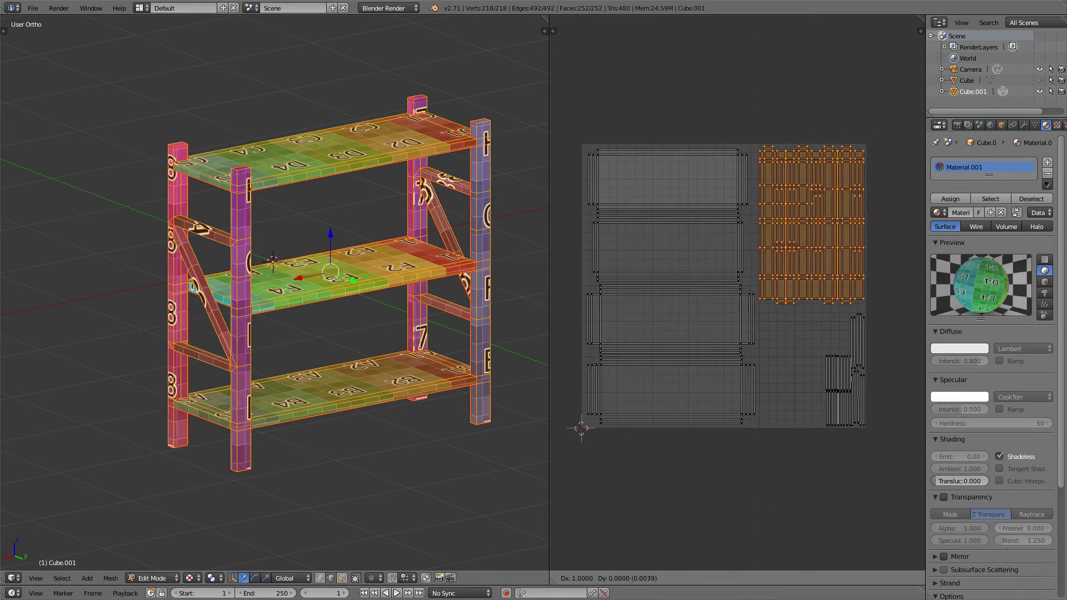
pyautogui.press('Tab')
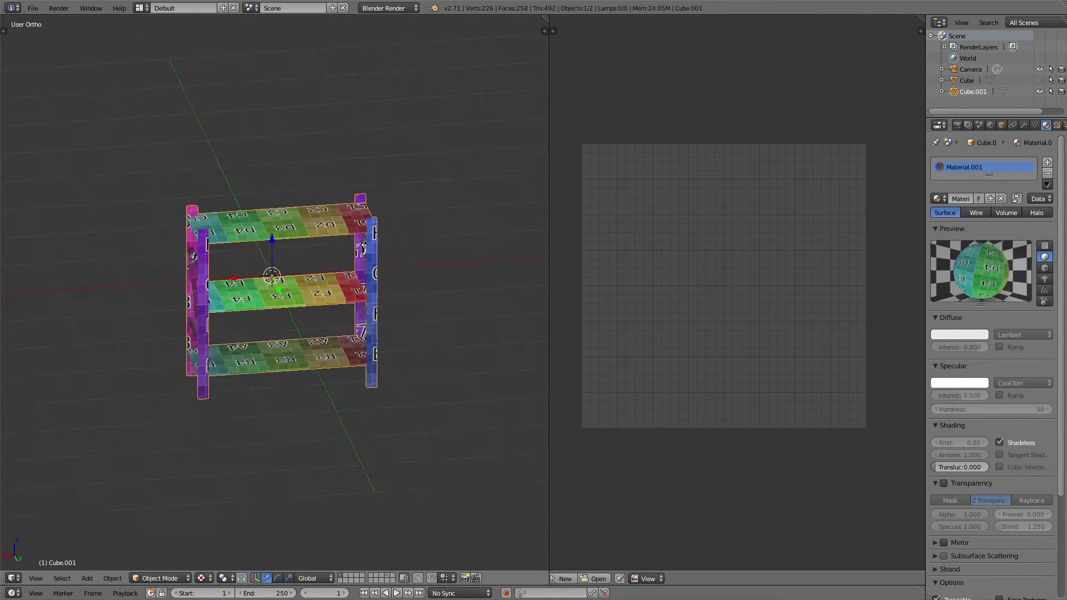
# Step: Give the shelf a new material with a grey diffuse colour
pyautogui.moveTo(272, 277); pyautogui.dragTo(311, 255, button='middle')
pyautogui.click(1047, 173)
pyautogui.click(978, 198)
pyautogui.click(959, 334)
pyautogui.moveTo(980, 192); pyautogui.dragTo(980, 242)
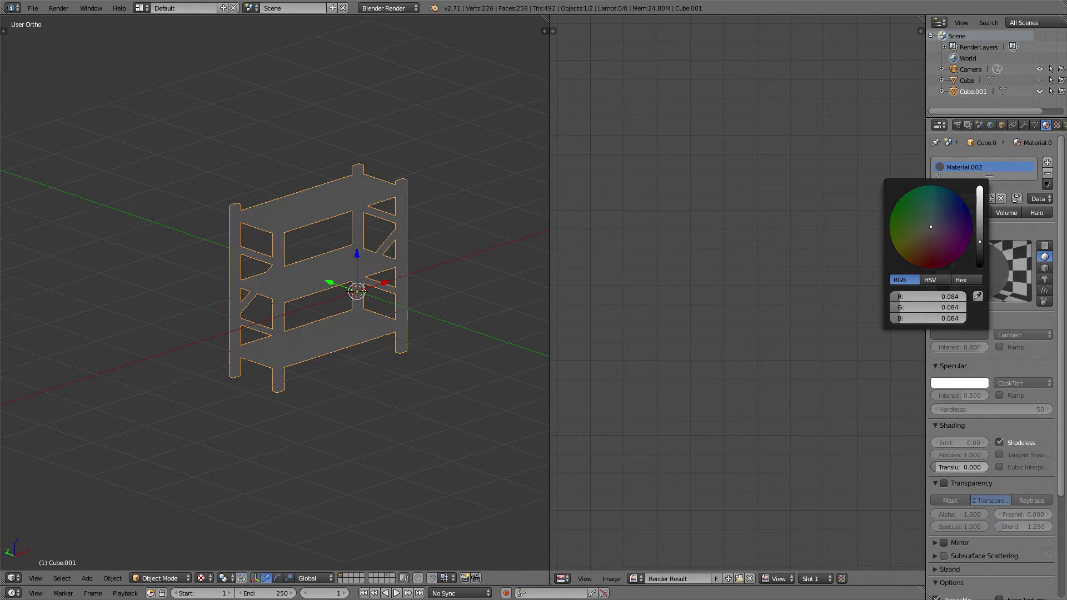
# Step: Add a Hemi lamp to light the scene
pyautogui.hotkey('shift', 'a')
pyautogui.click(367, 400)
pyautogui.click(439, 439)
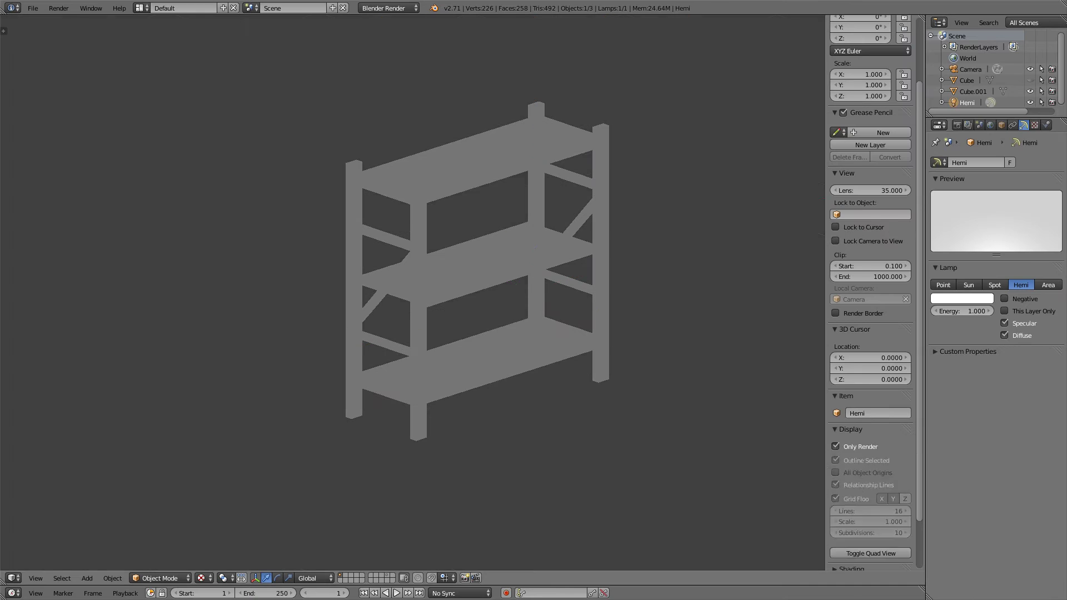
pyautogui.press('KP_1')
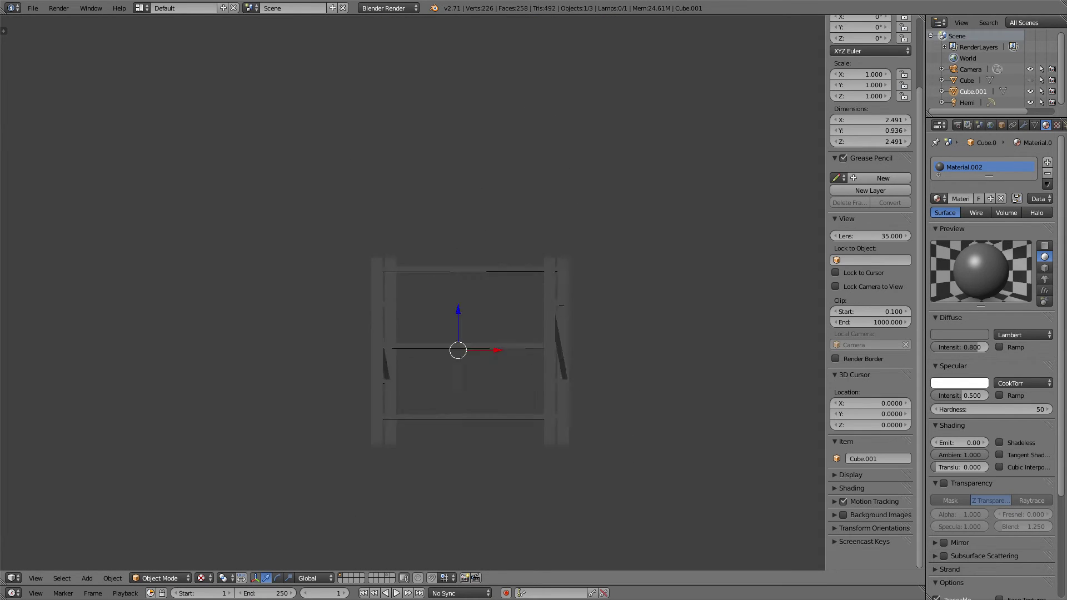
pyautogui.press('KP_0')
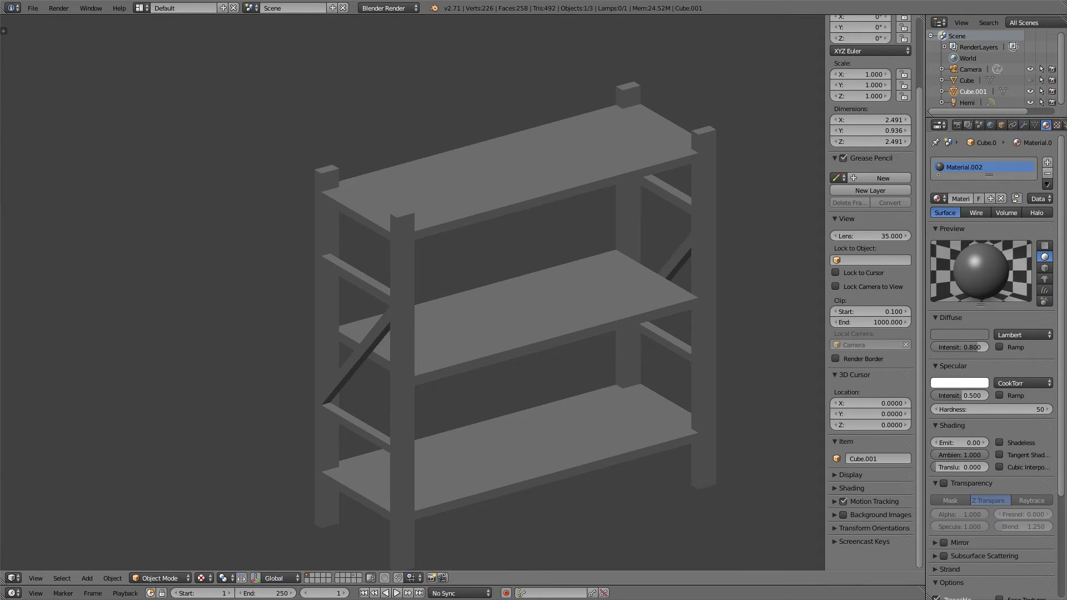
# Step: In face select mode, select the top and bottom shelf board faces
pyautogui.press('Tab')
pyautogui.hotkey('ctrl', 'Tab')
pyautogui.press('Return')
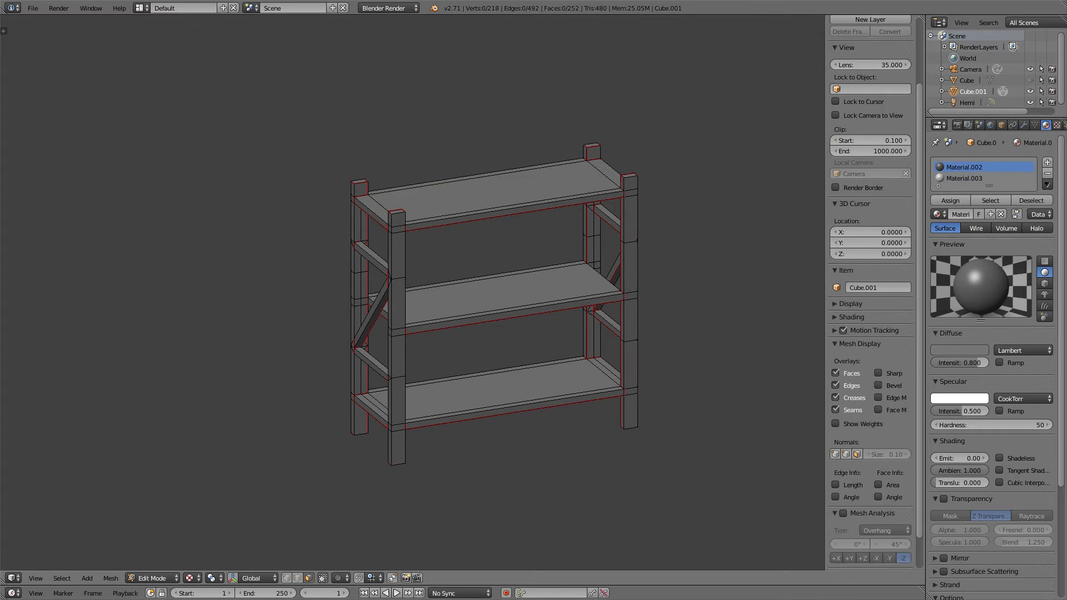
pyautogui.rightClick(495, 192)
pyautogui.keyDown('shift'); pyautogui.rightClick(505, 389); pyautogui.keyUp('shift')
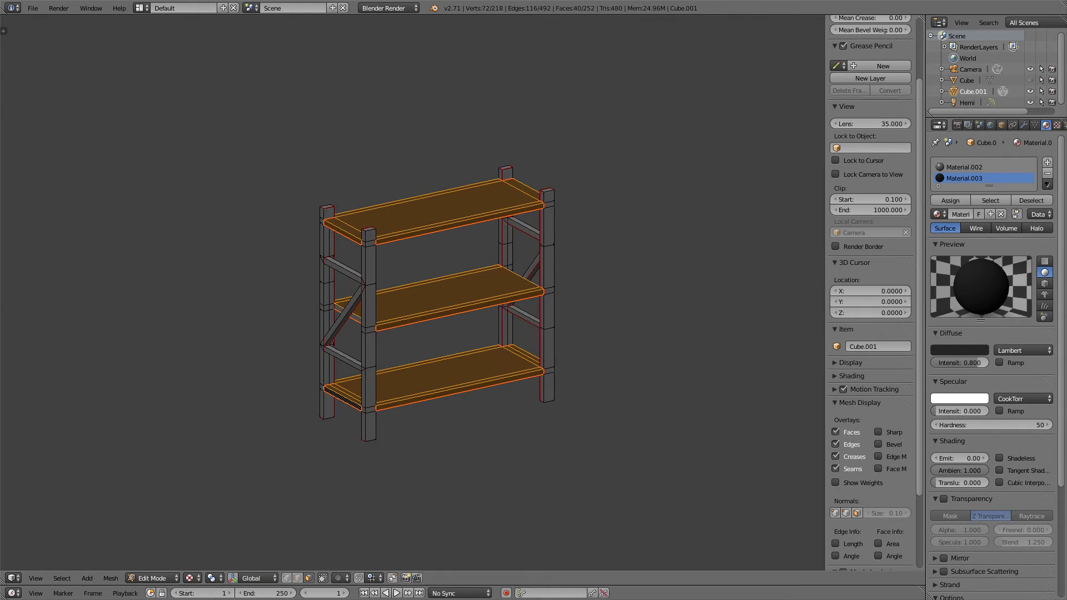
# Step: Export the shelf's UV layout as an image
pyautogui.click(609, 492)
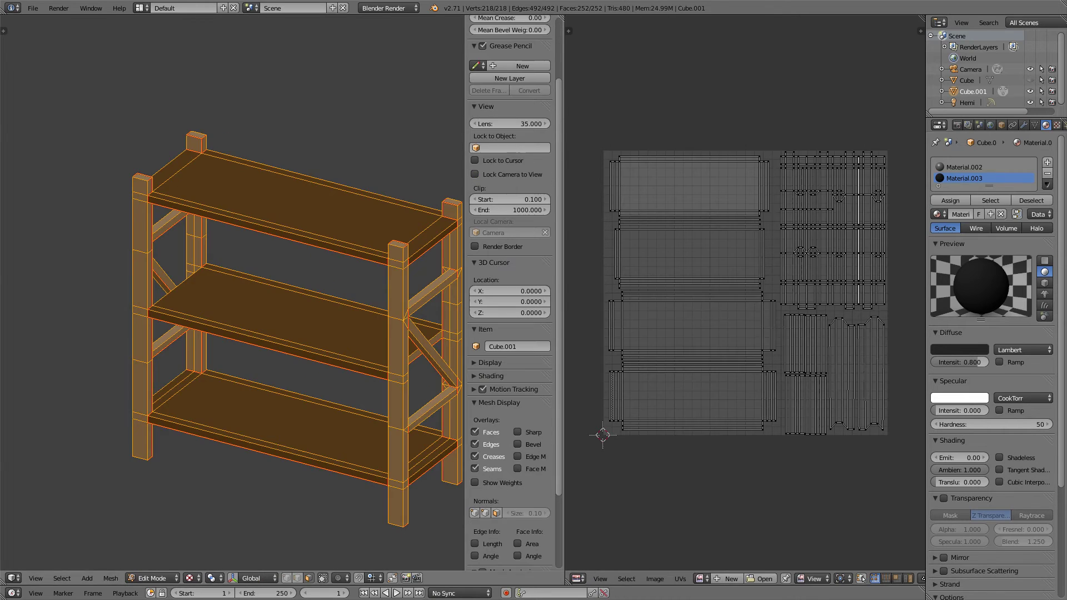
pyautogui.click(680, 579)
pyautogui.click(705, 300)
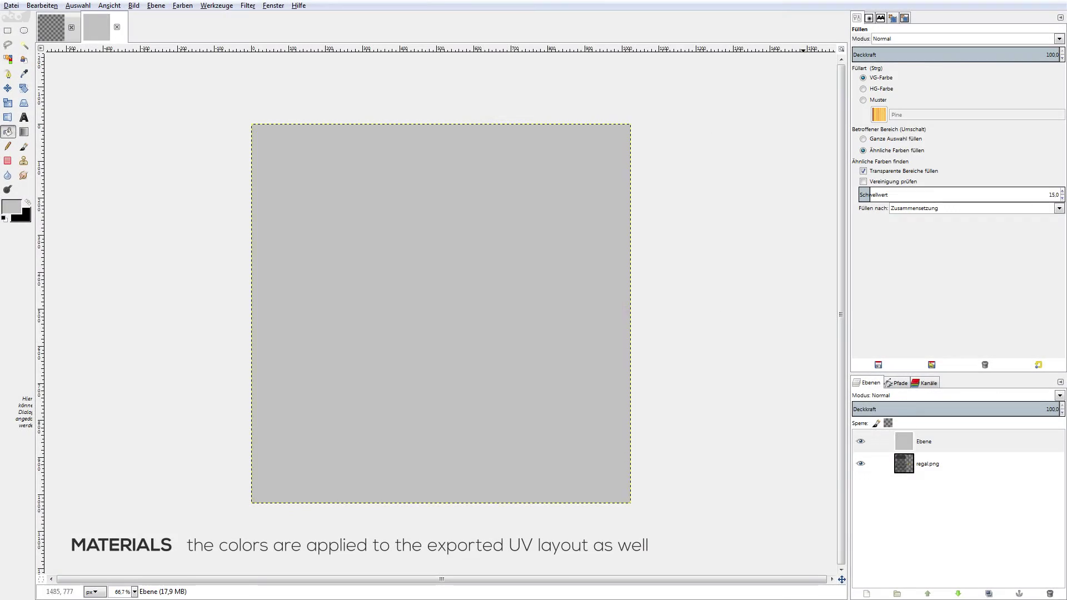
# Step: Add a new paint layer and mark out the left half of the UV texture
pyautogui.press('r')
pyautogui.moveTo(216, 100); pyautogui.dragTo(476, 555)
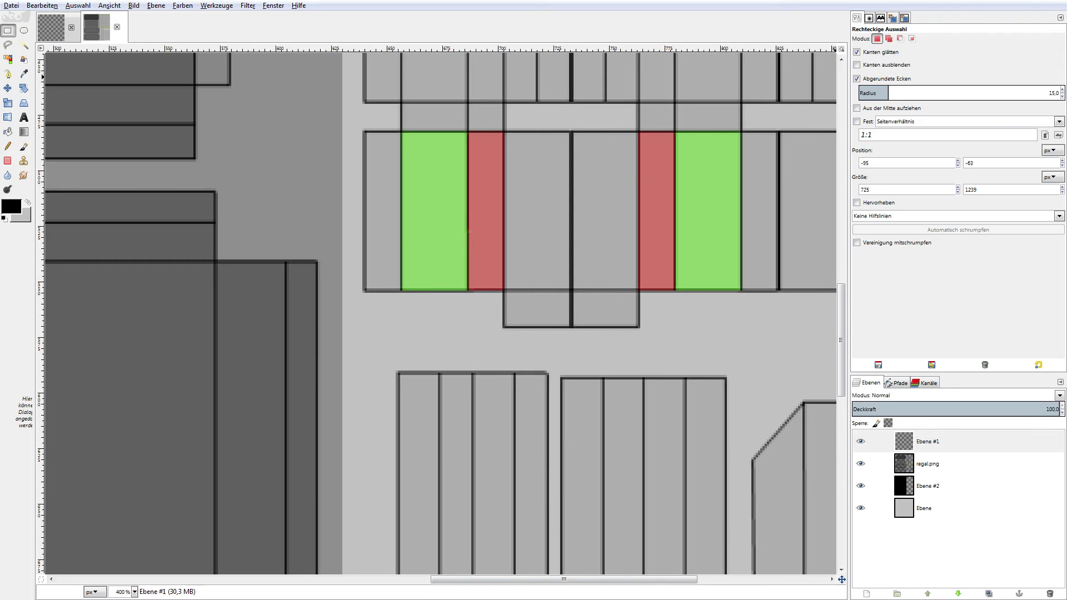
# Step: Lower the oval layer's opacity to 34 and place a duplicated oval into the red strip
pyautogui.moveTo(442, 261); pyautogui.dragTo(444, 254)
pyautogui.scroll(2, 443, 254)
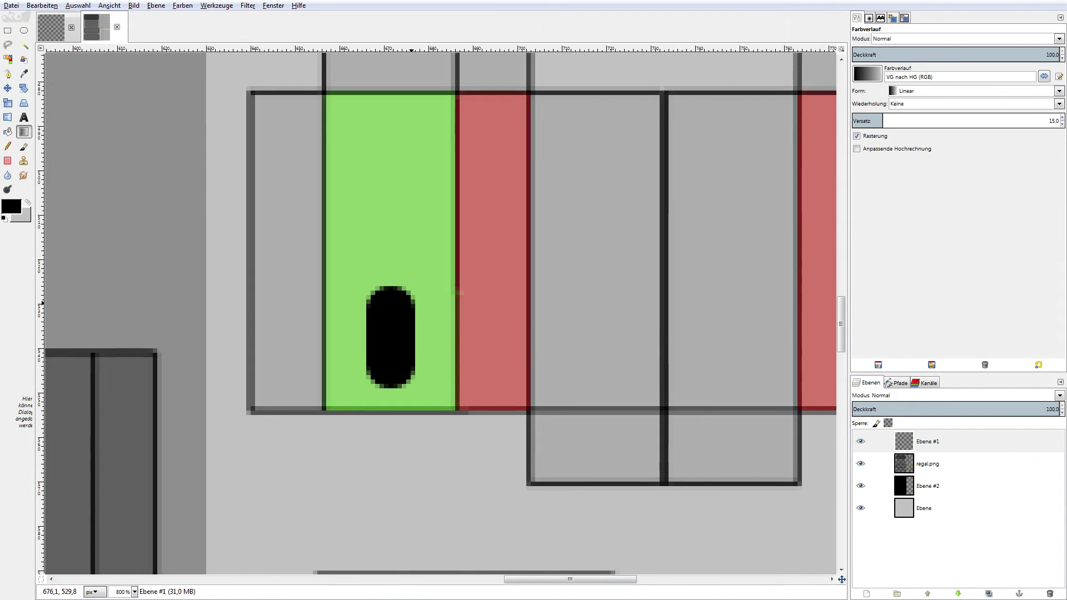
pyautogui.click(1050, 409)
pyautogui.write('34')
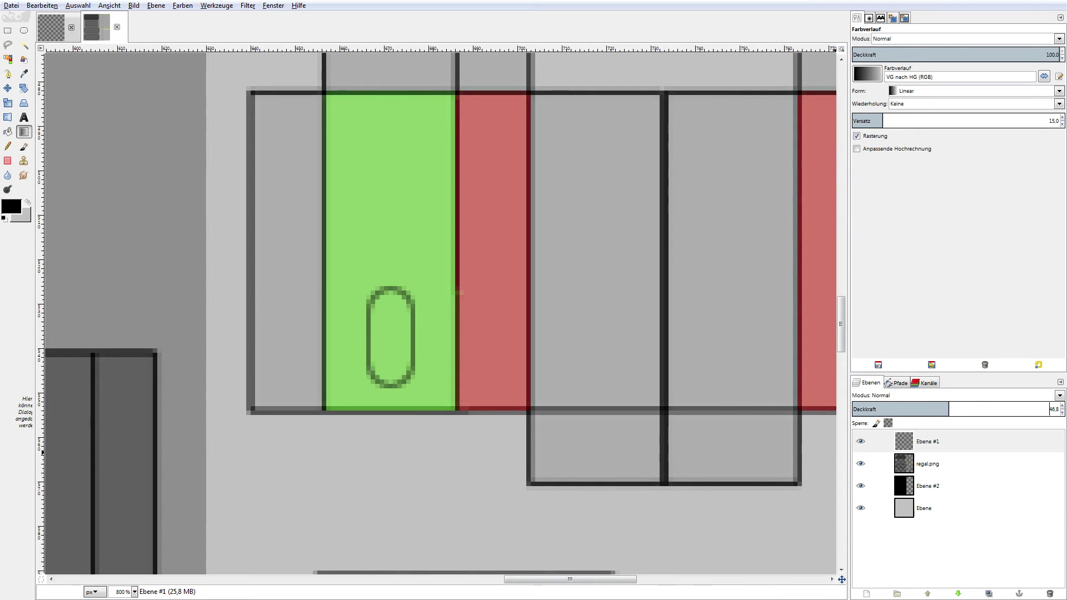
pyautogui.rightClick(555, 327)
pyautogui.press('Escape')
pyautogui.press('m')
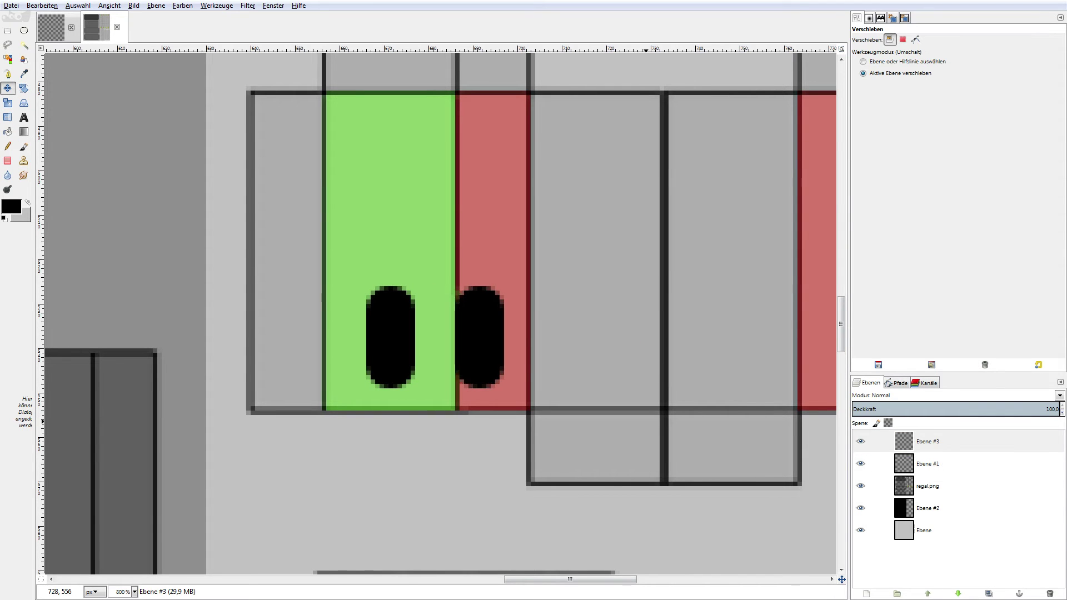
pyautogui.moveTo(712, 426); pyautogui.dragTo(482, 399, button='middle')
pyautogui.moveTo(444, 377); pyautogui.dragTo(516, 377)
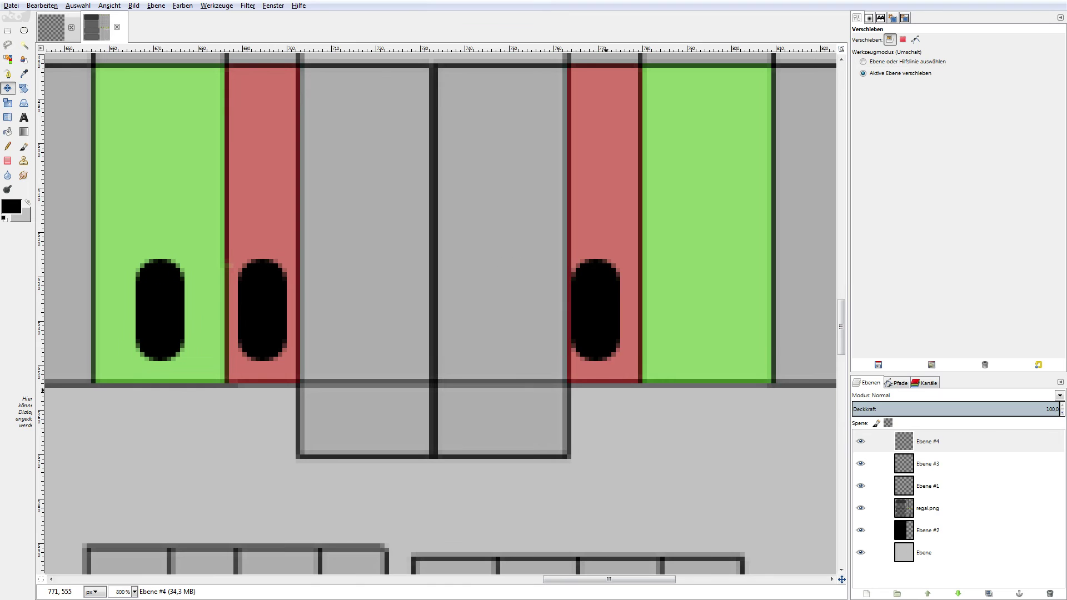
# Step: Place more oval copies on the remaining posts and hide the UV layout layer
pyautogui.press('Escape')
pyautogui.hotkey('shift', 'Right')
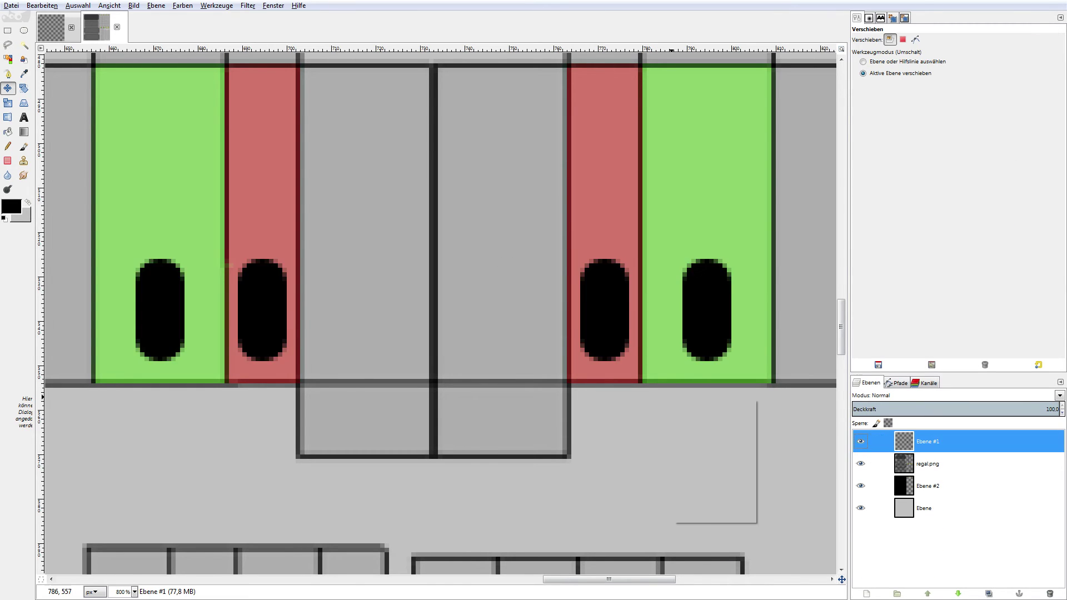
pyautogui.press('1')
pyautogui.press('2')
pyautogui.press('3')
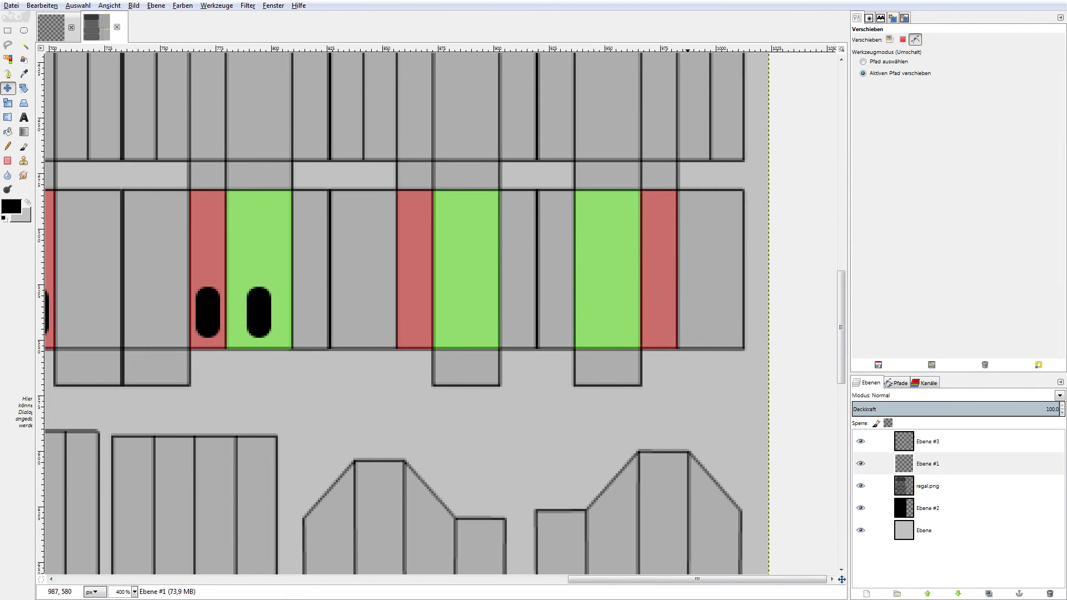
pyautogui.moveTo(429, 323); pyautogui.dragTo(304, 329)
pyautogui.press('4')
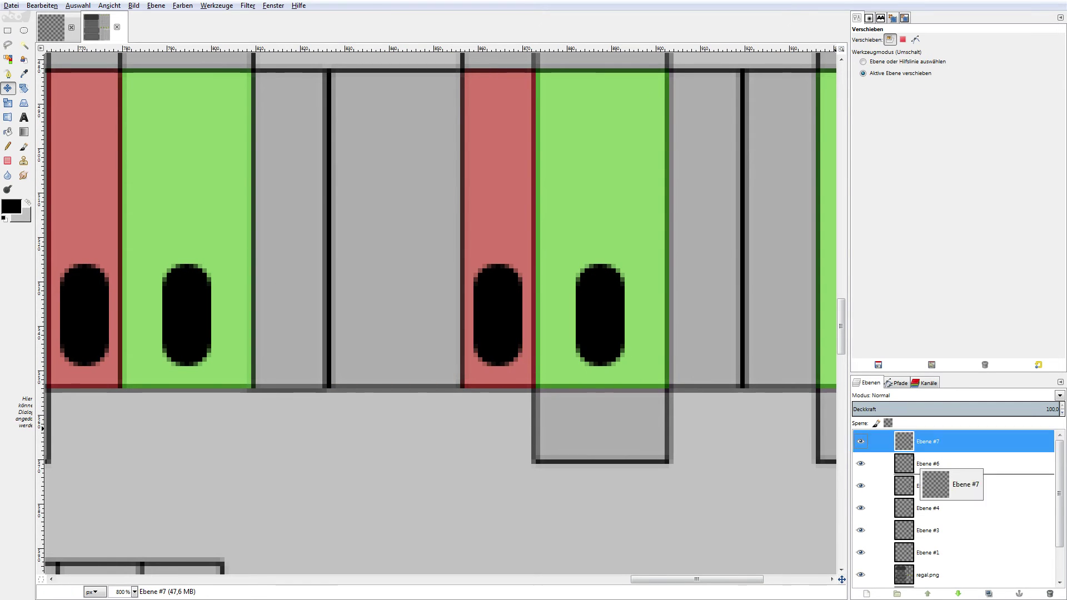
pyautogui.moveTo(712, 367); pyautogui.dragTo(730, 380)
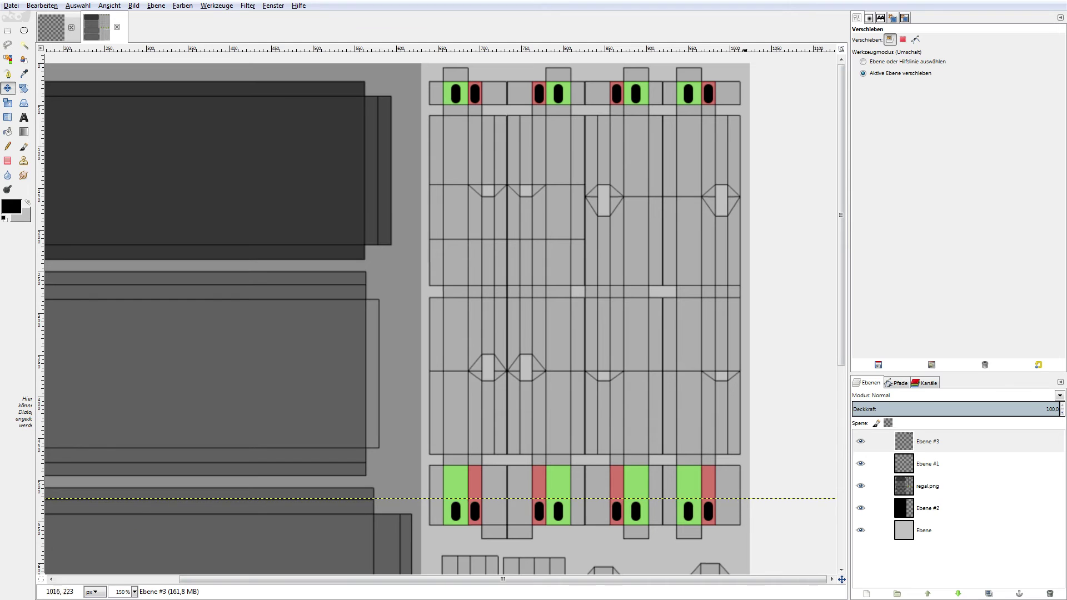
pyautogui.click(860, 464)
pyautogui.click(11, 5)
# Step: Export the painted texture as regal.png
pyautogui.click(33, 146)
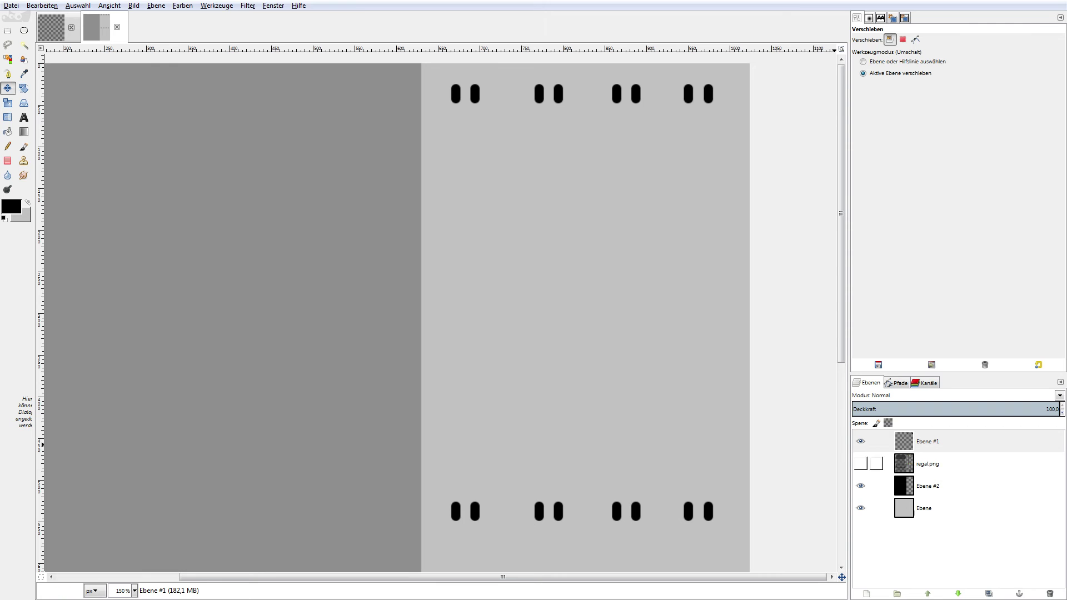
pyautogui.rightClick(643, 304)
# Step: Shrink the slot selection by 1 px and export regal_de.dds with BC3/DXT5 compression
pyautogui.press('Escape')
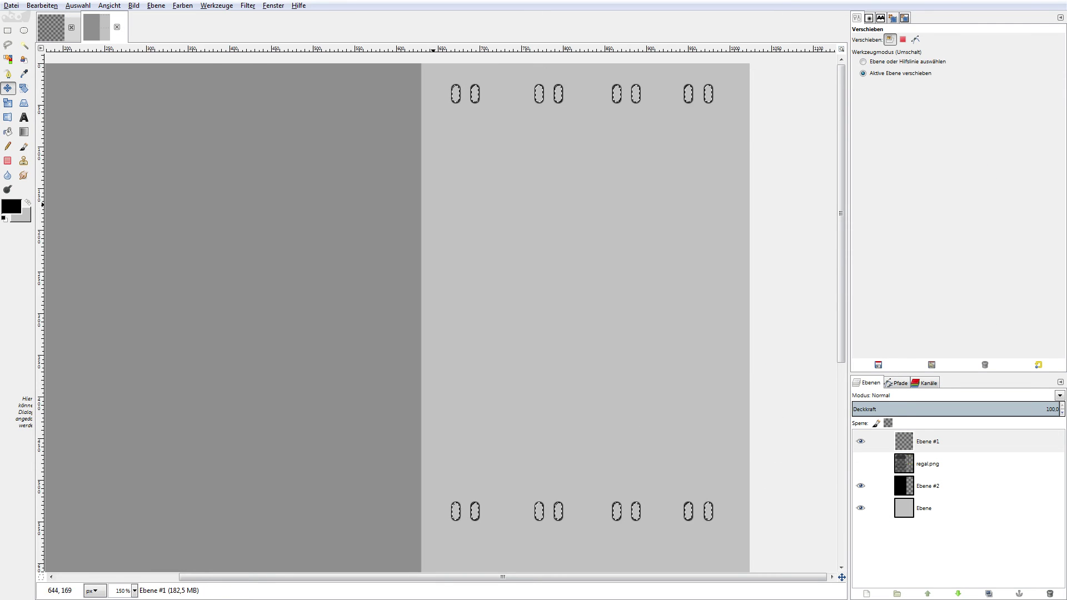
pyautogui.press('1')
pyautogui.click(931, 409)
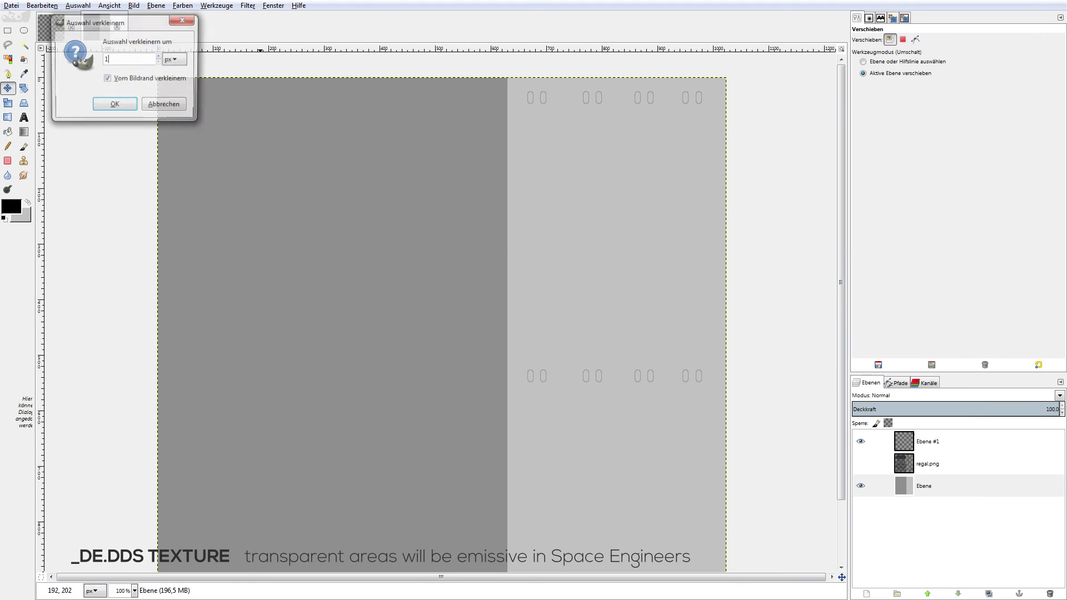
pyautogui.press('Return')
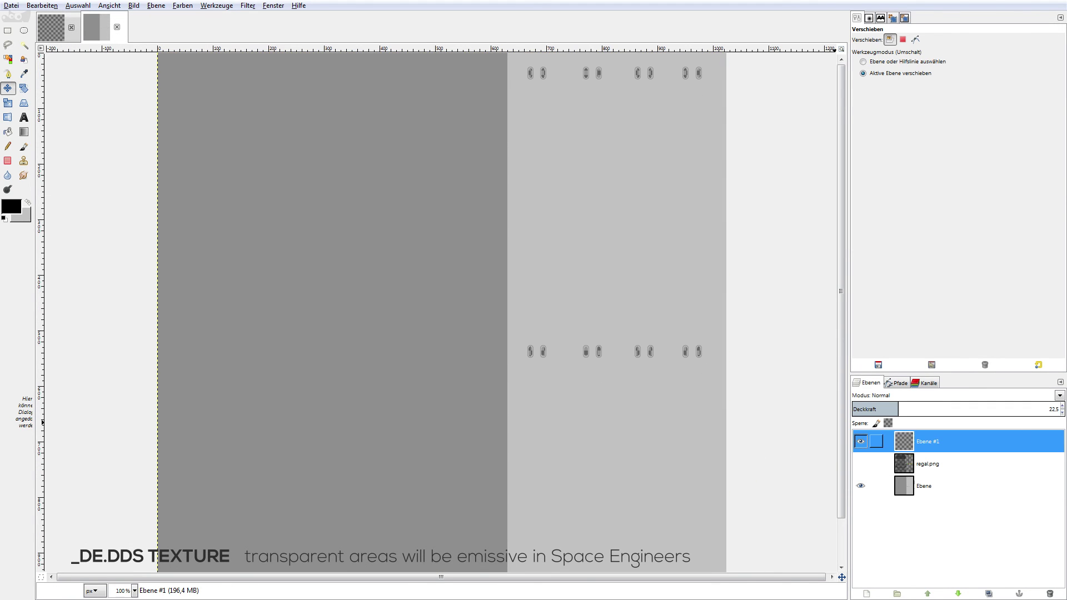
pyautogui.hotkey('ctrl', 'shift', 'e')
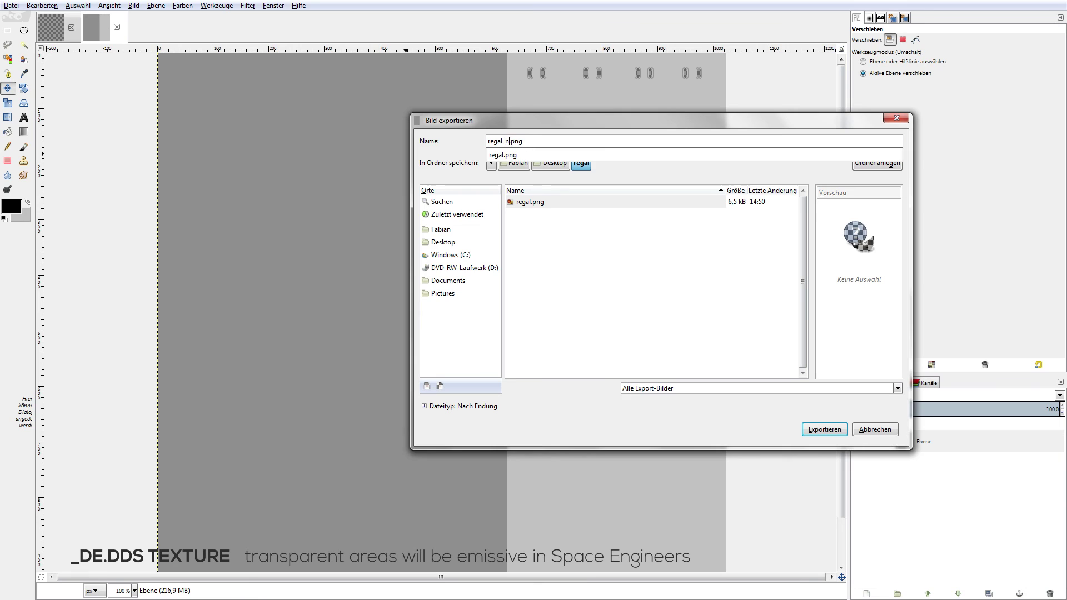
pyautogui.press('Return')
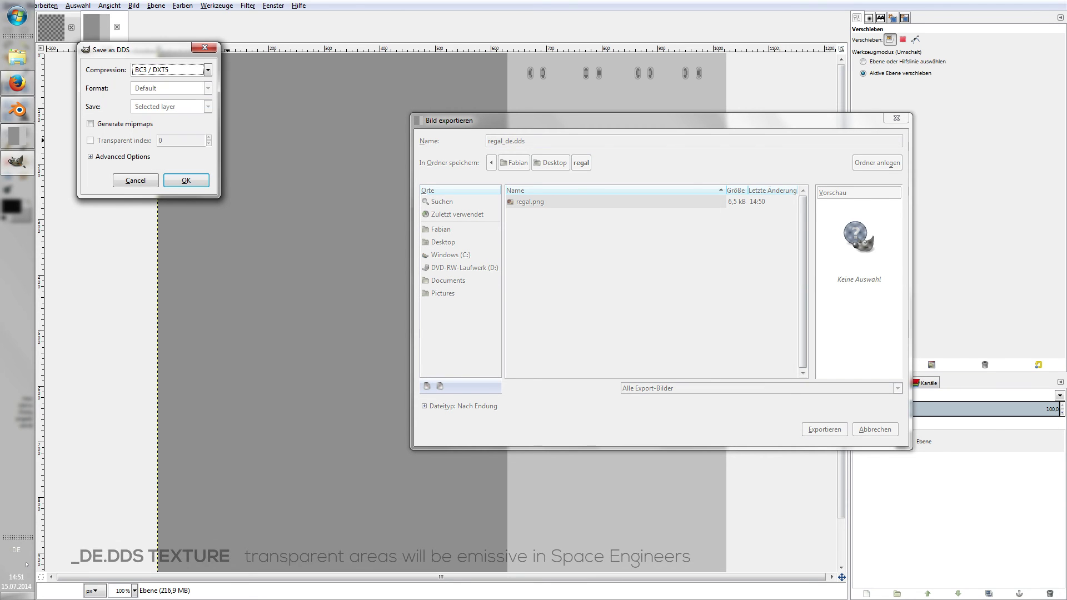
pyautogui.press('Return')
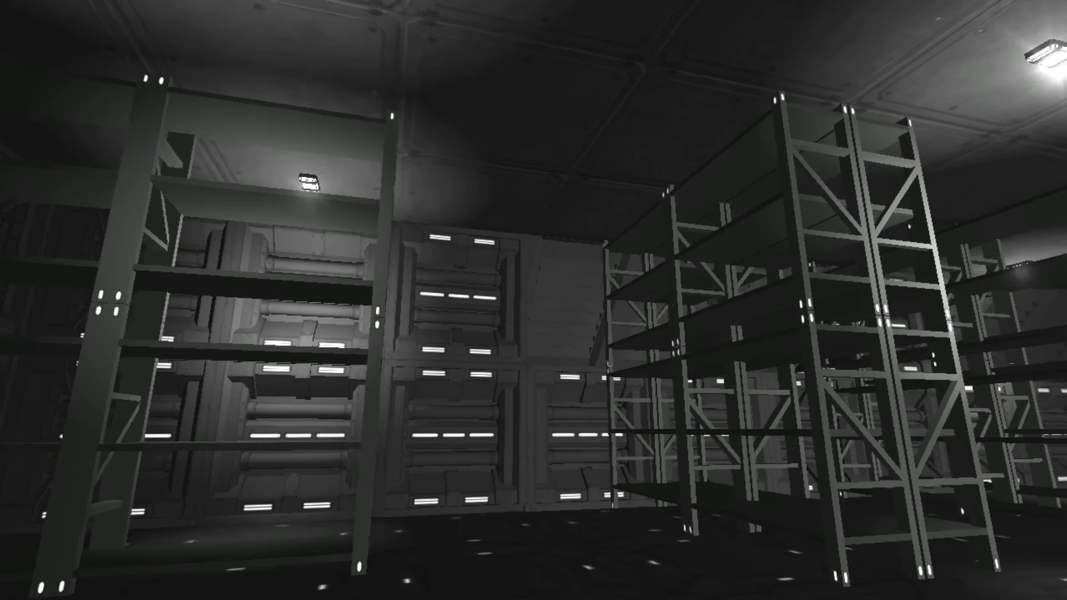